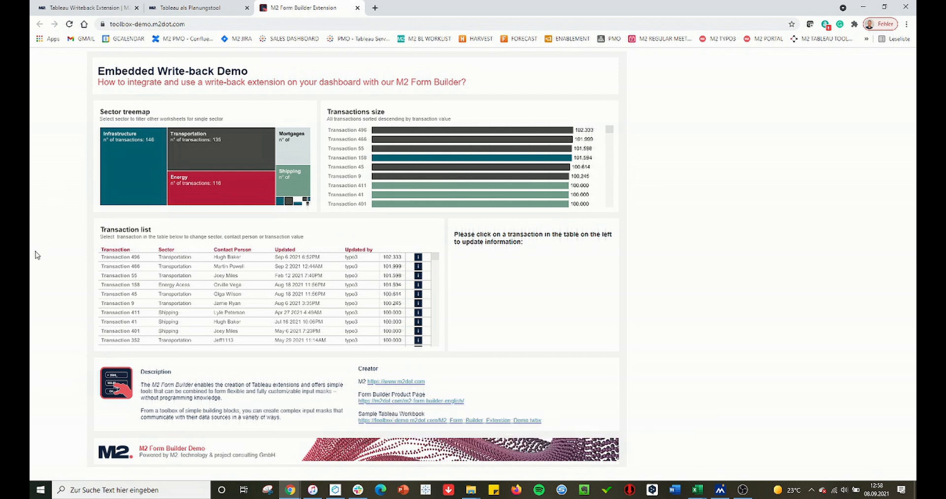
- Update Transaction 55 with a value of 250000 USD and the comment "Kommentierung", and submit the change
left_click(393, 273)
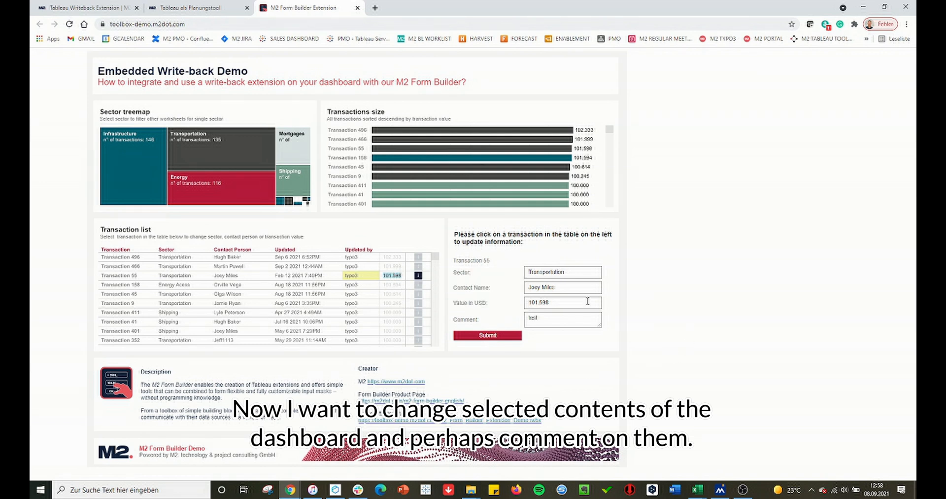
left_click_drag(551, 301, 520, 310)
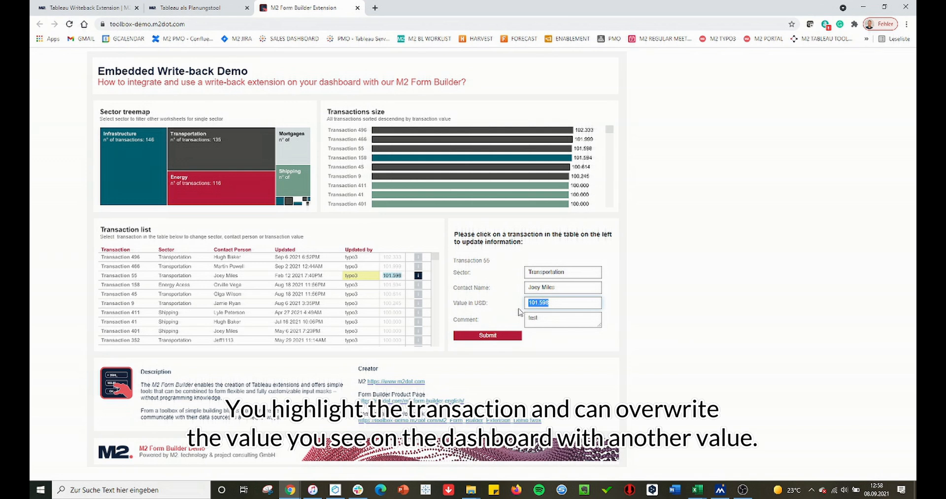
type("250000")
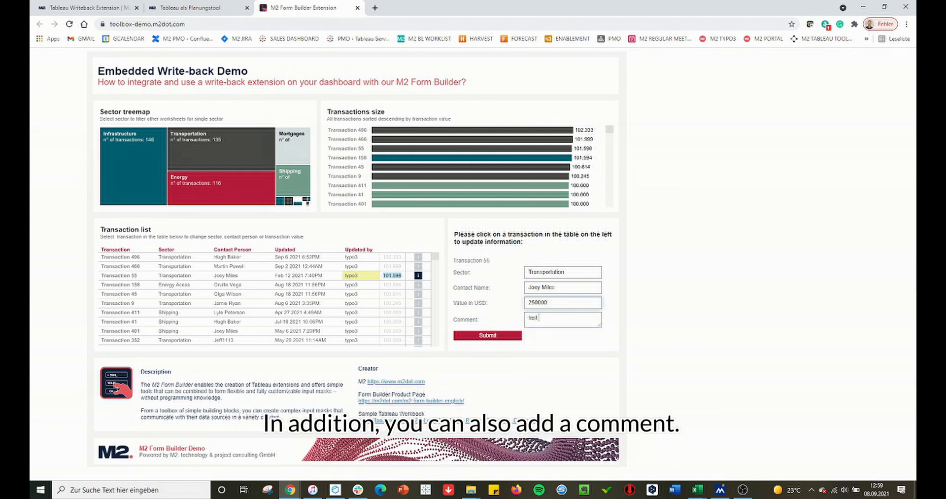
left_click_drag(538, 318, 526, 328)
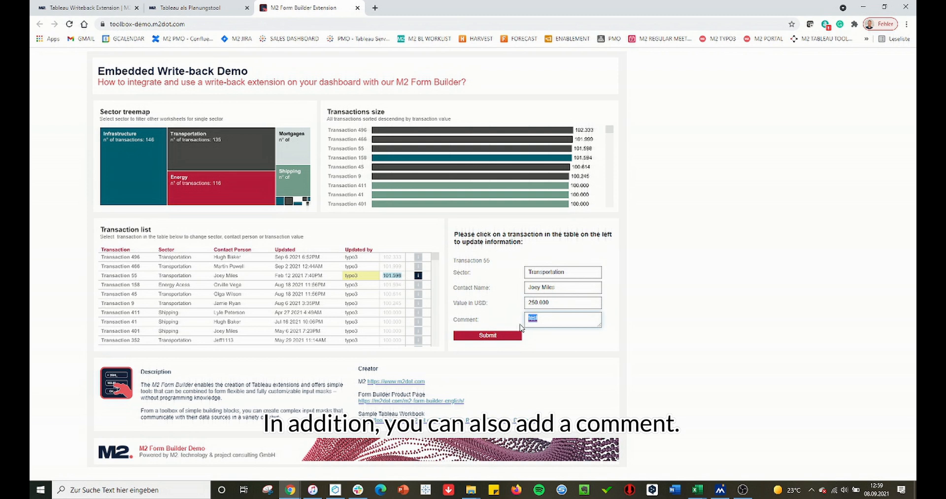
type("Kommen")
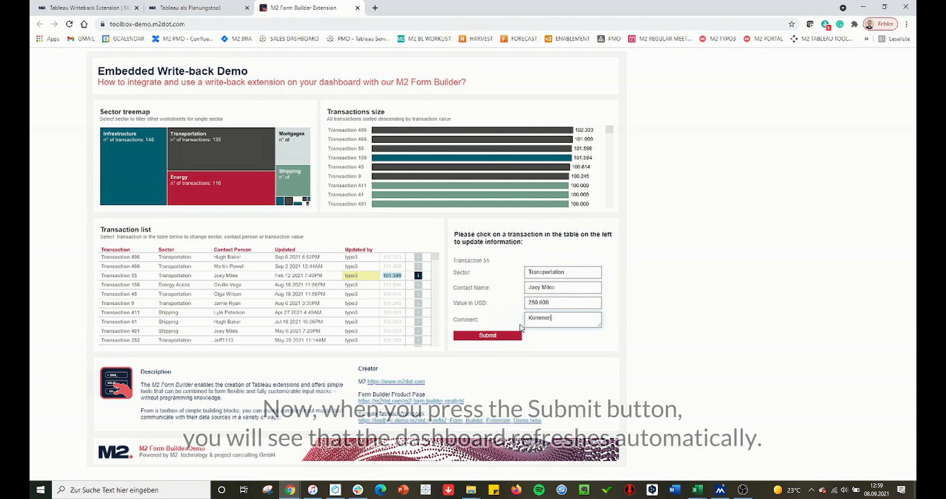
type("tierung")
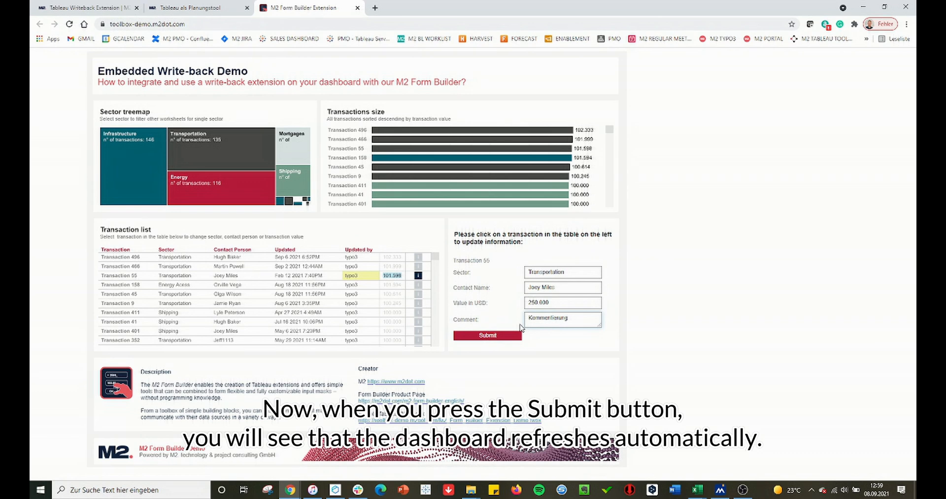
left_click(500, 336)
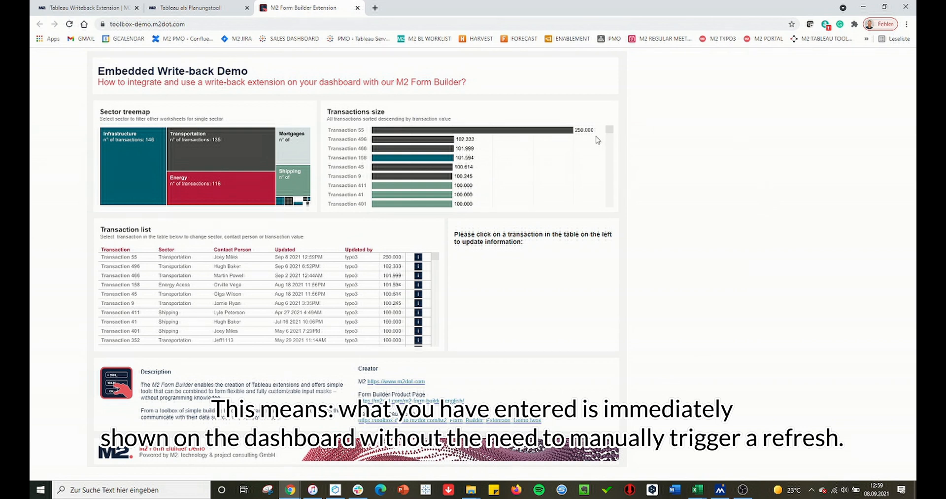
- Inspect the details of Transaction 55 in the transactions size chart and its entry in the transaction list
mouse_move(536, 134)
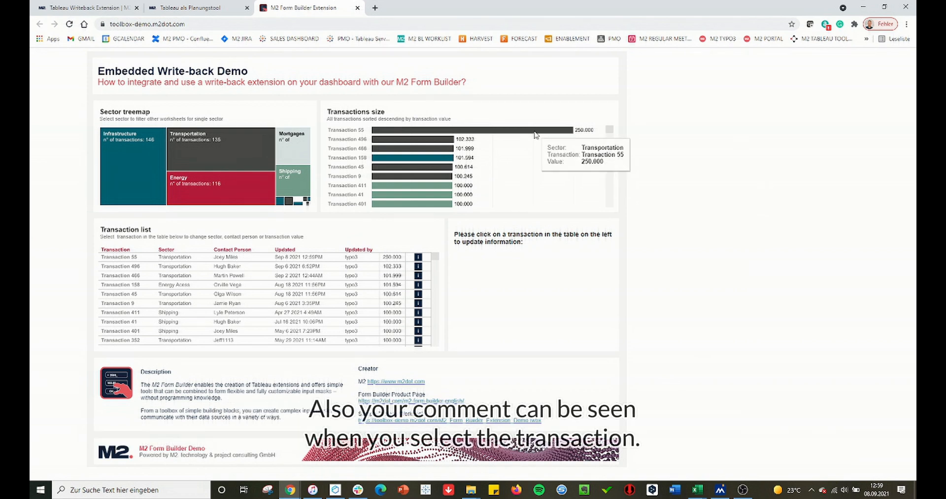
left_click(536, 131)
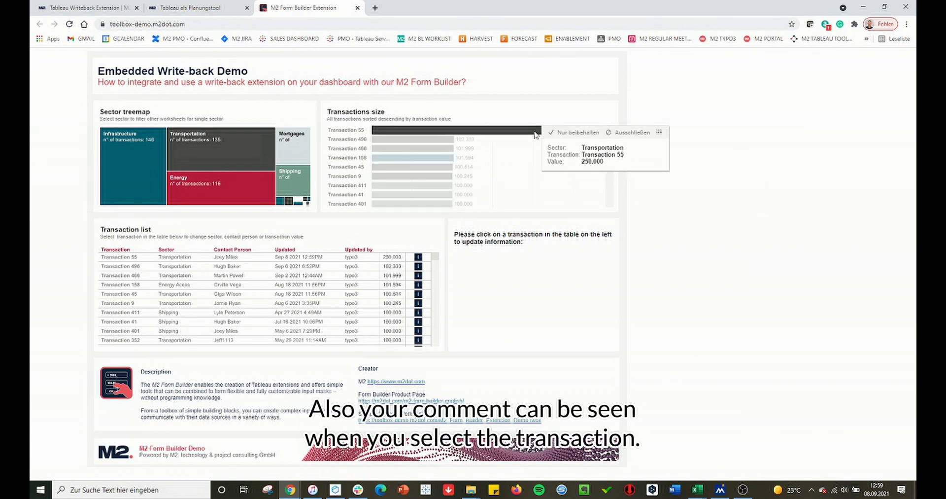
left_click(302, 258)
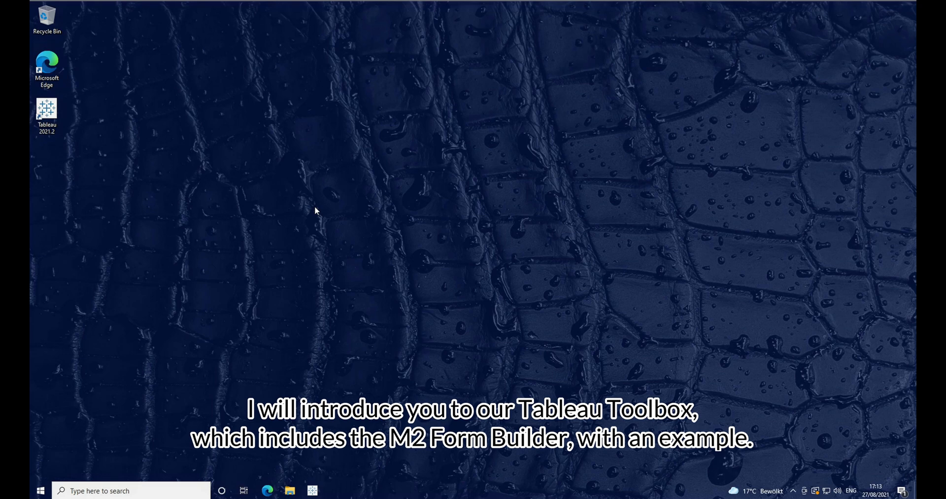
- Switch to the sustainability dashboard in Edge and submit 15 milk, 20 water, 5 shampoo and 10 deo pieces
left_click(271, 493)
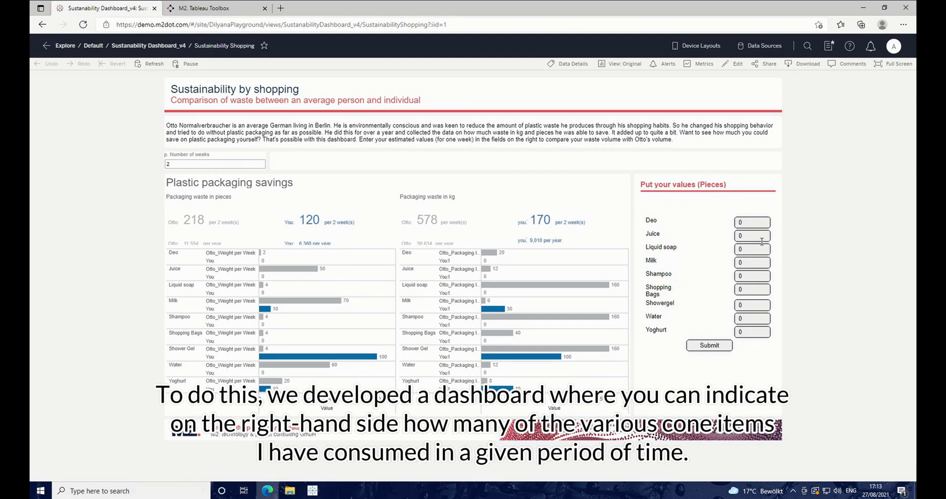
left_click(758, 264)
type("15")
left_click(752, 320)
type("20")
left_click(753, 279)
type("5")
left_click(752, 223)
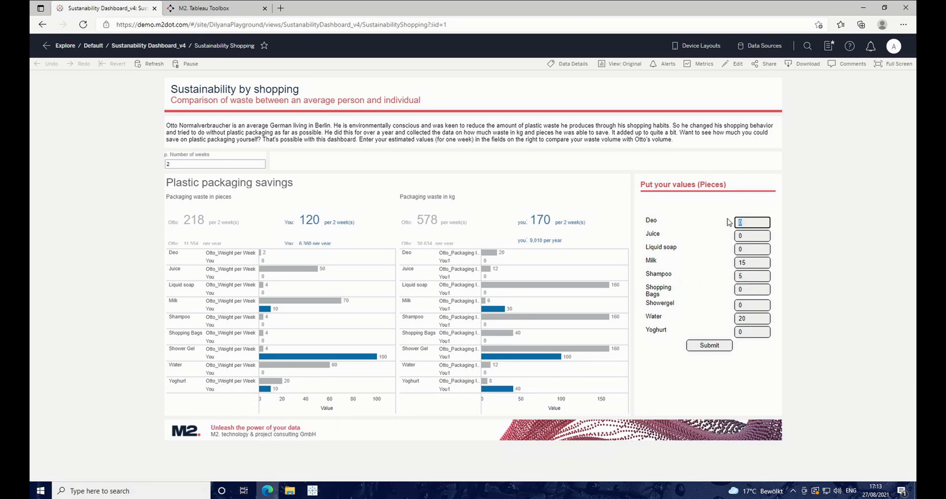
type("10")
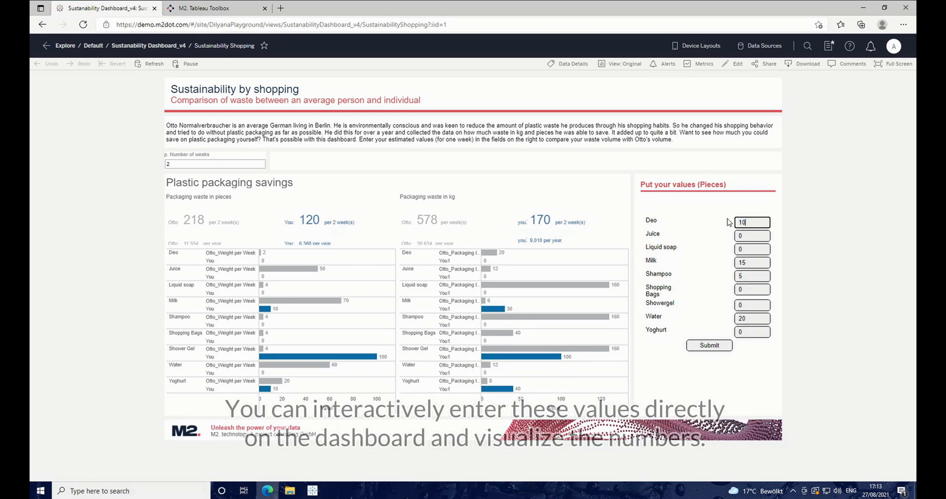
left_click(712, 347)
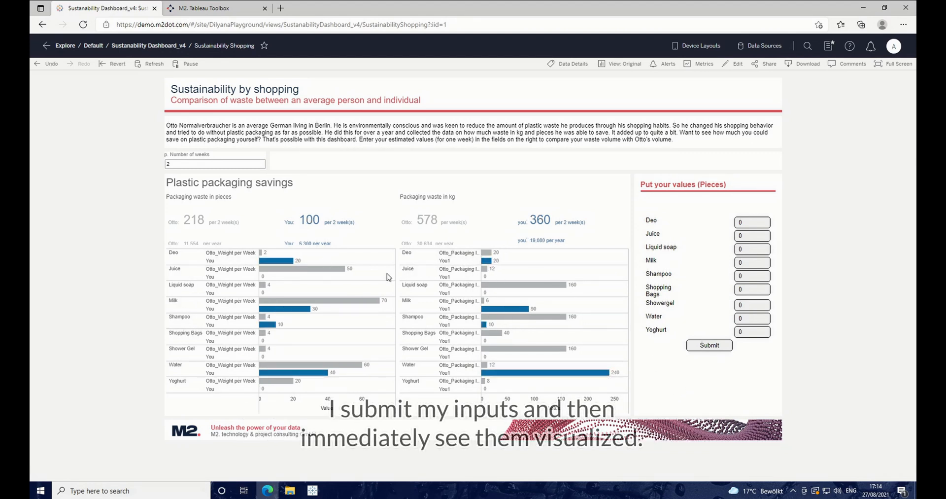
mouse_move(486, 262)
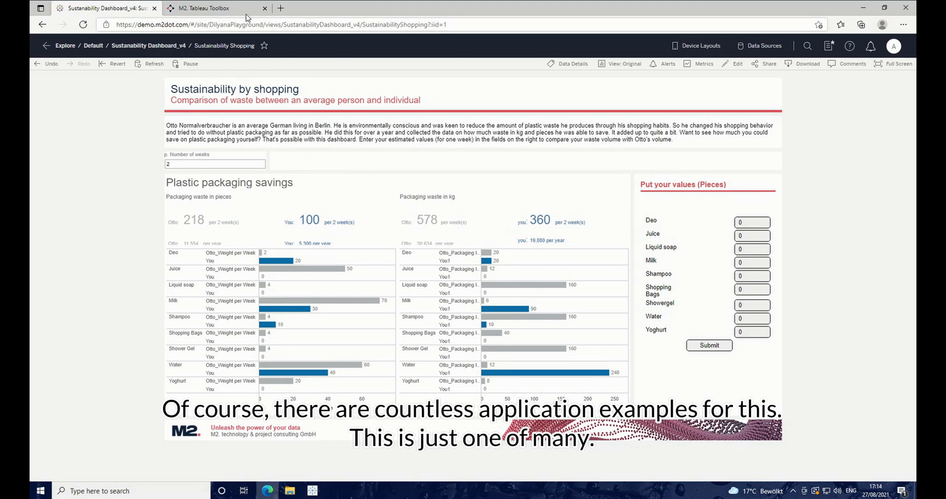
- Log in to the M2 Tableau Toolbox with the saved admin username and password
left_click(228, 11)
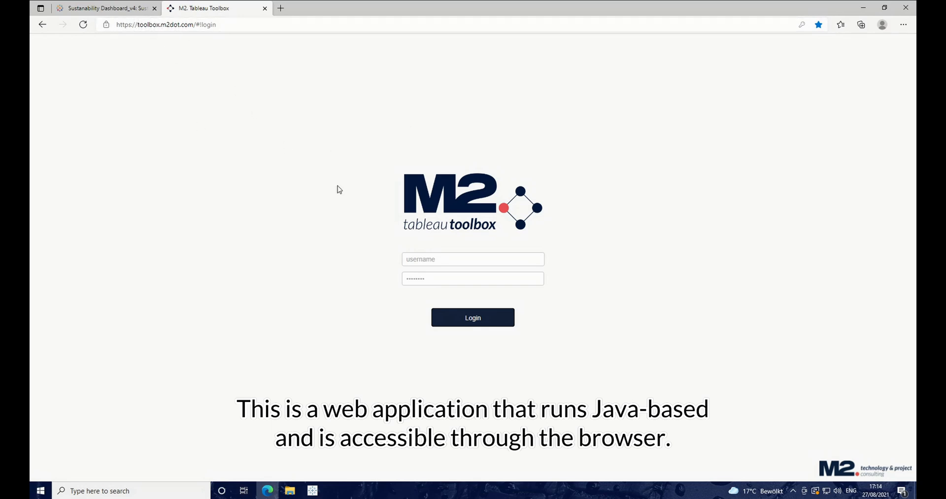
left_click(525, 257)
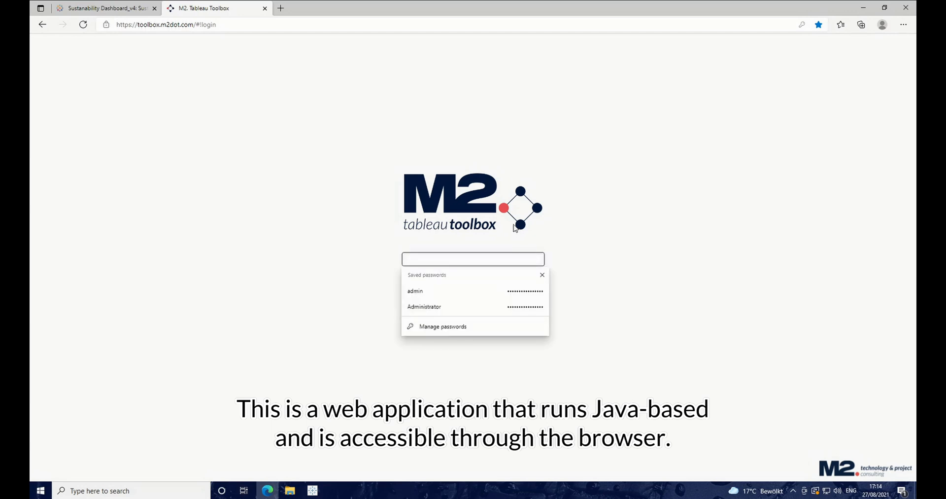
left_click(421, 291)
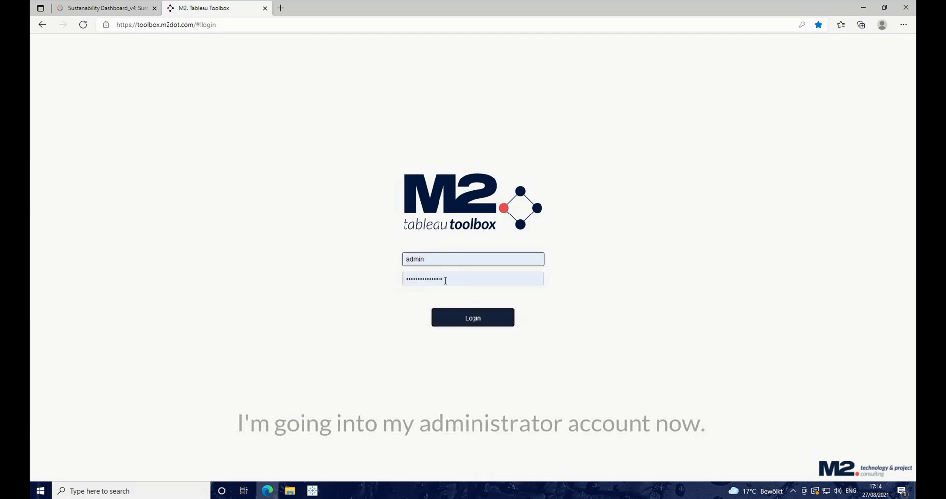
left_click(482, 323)
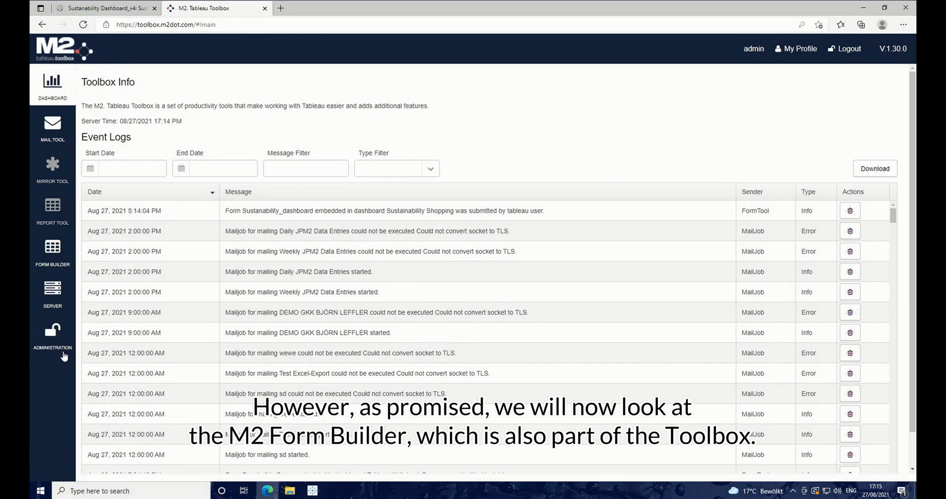
- Open the Form Builder's form list and locate the Sustanability_dashboard_DEMO form
left_click(52, 249)
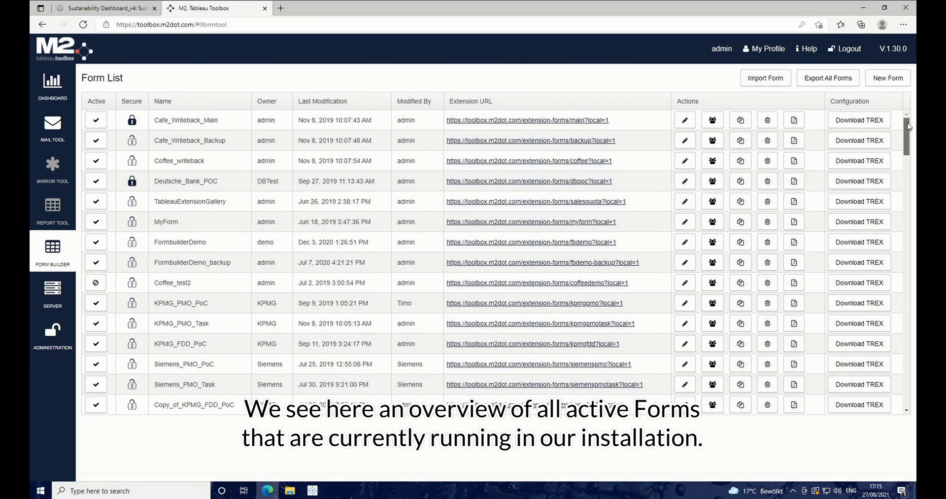
left_click_drag(909, 128, 911, 221)
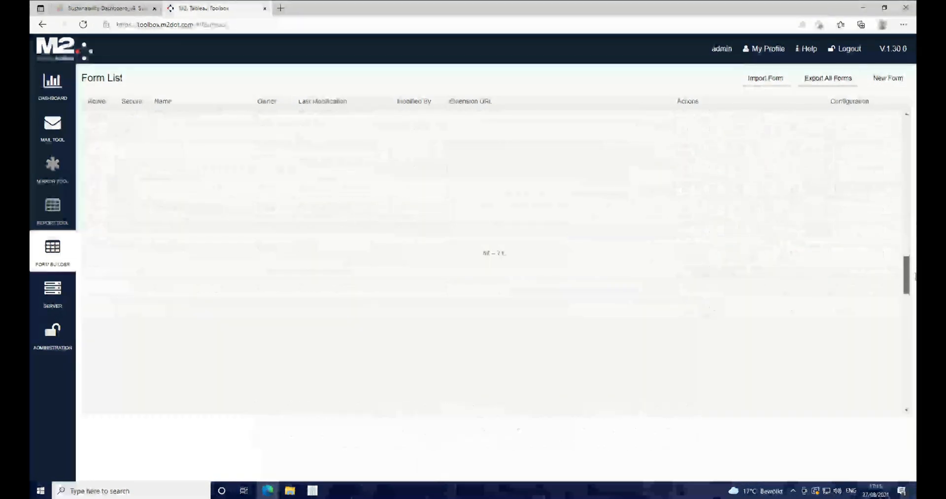
left_click_drag(915, 277, 915, 318)
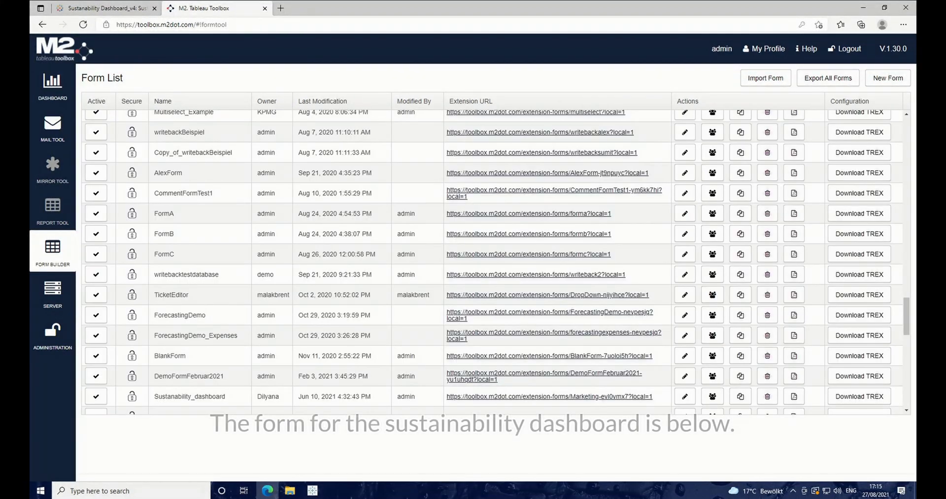
scroll(911, 333, "down", 2)
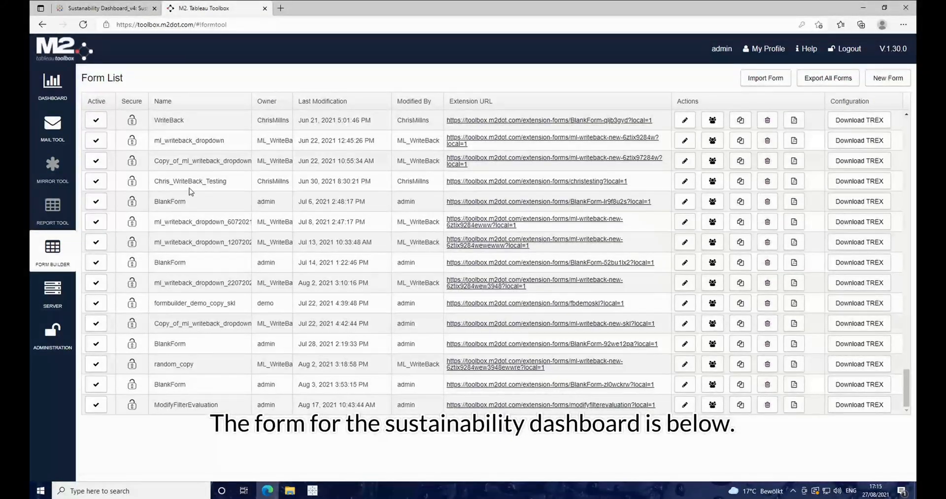
scroll(212, 202, "up", 5)
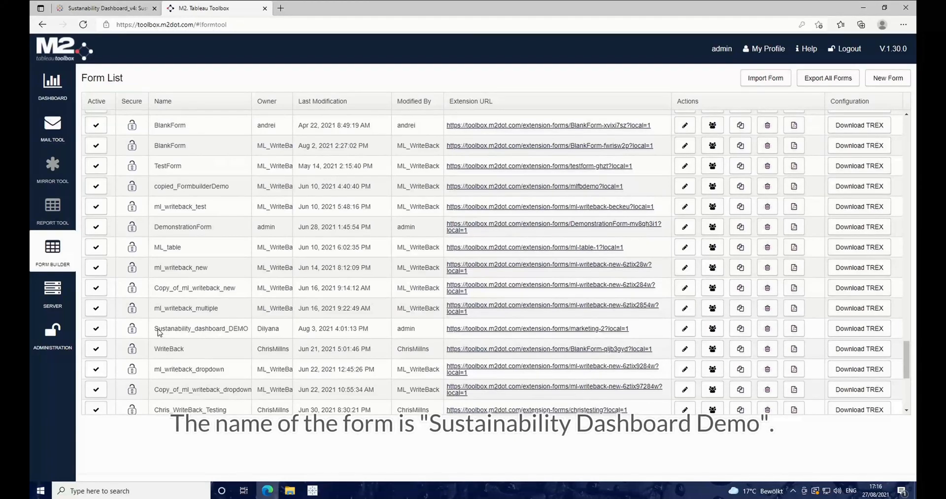
left_click_drag(153, 329, 249, 333)
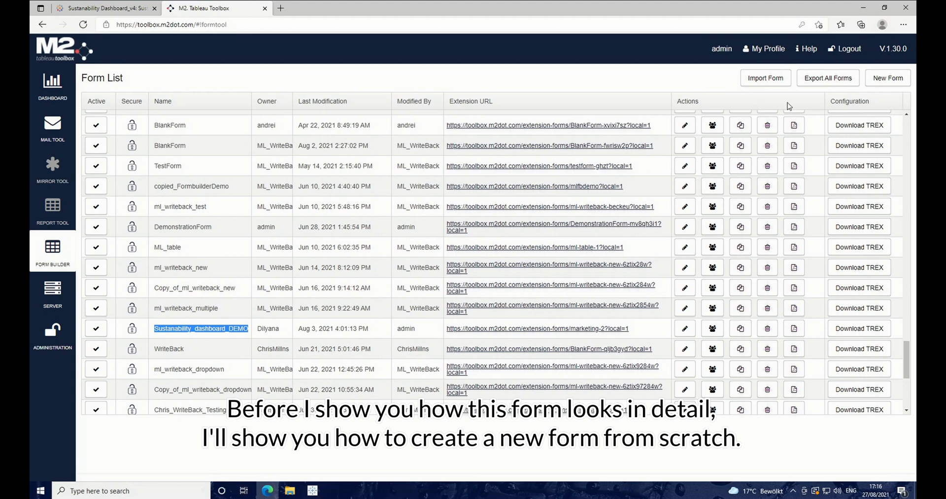
- Create a new form named DemoForm from the Comments Form template, leaving the database driver unselected
left_click(888, 81)
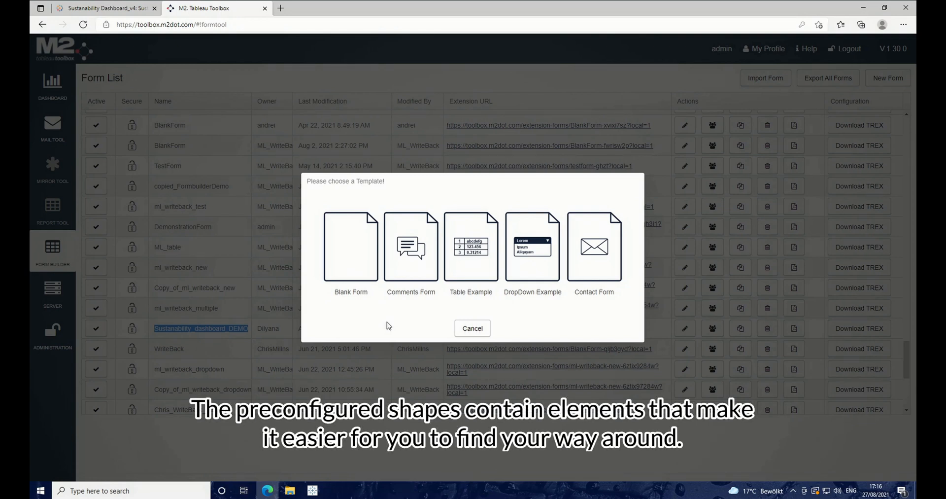
left_click(419, 222)
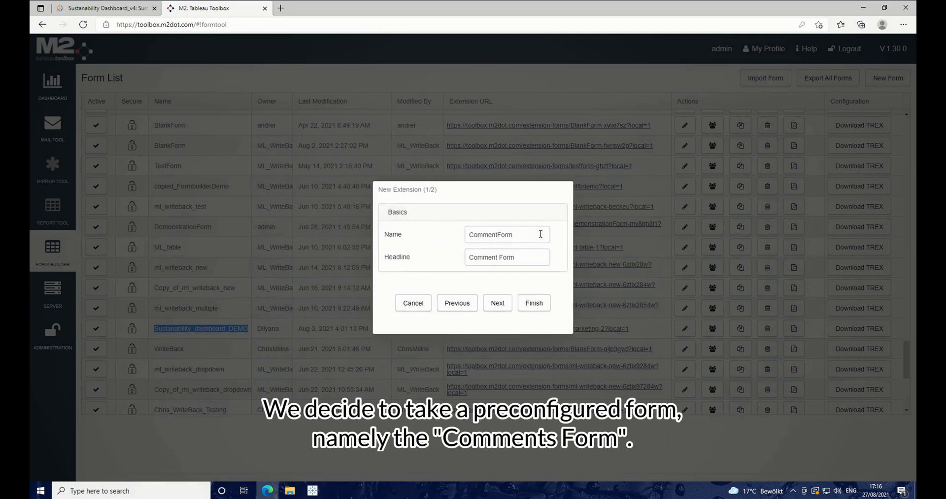
left_click_drag(543, 237, 454, 232)
type("DemoForm")
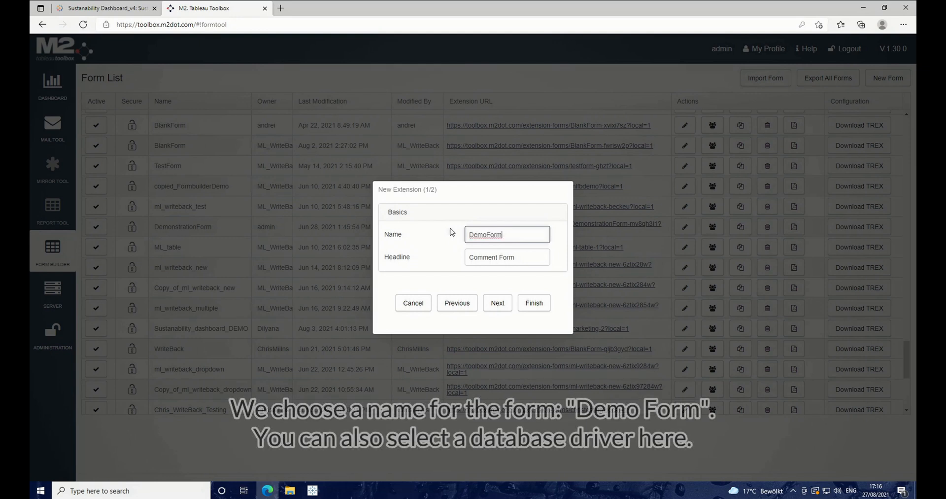
left_click(498, 303)
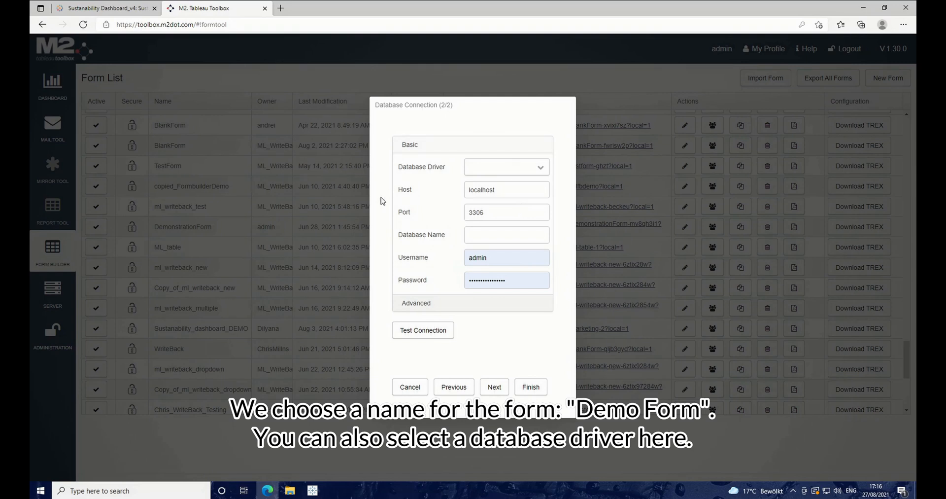
left_click(538, 170)
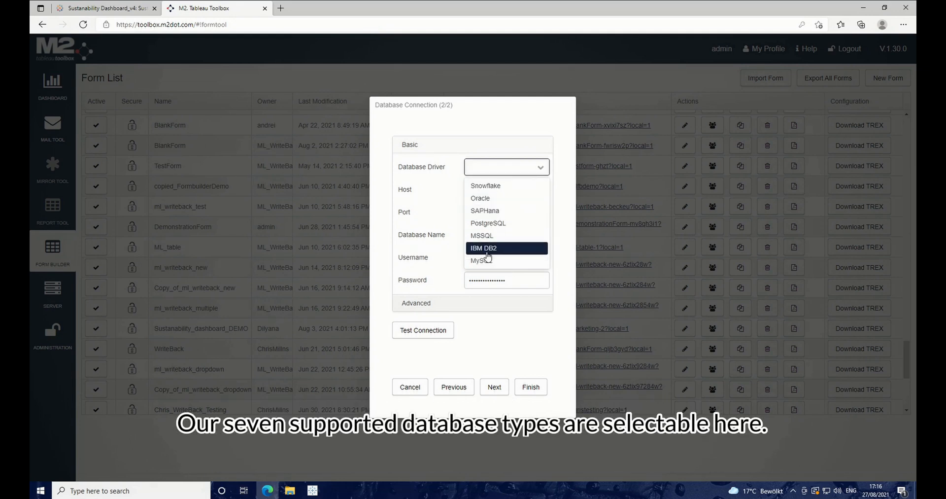
left_click(394, 162)
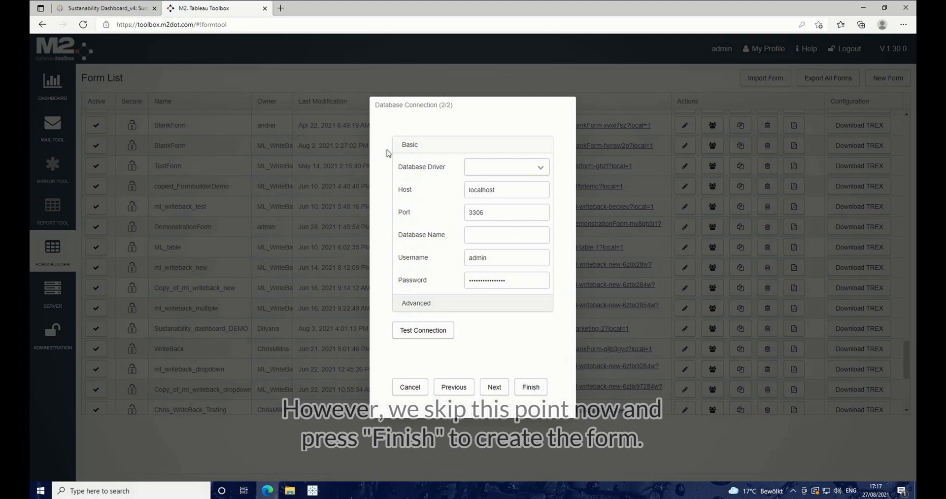
left_click(536, 390)
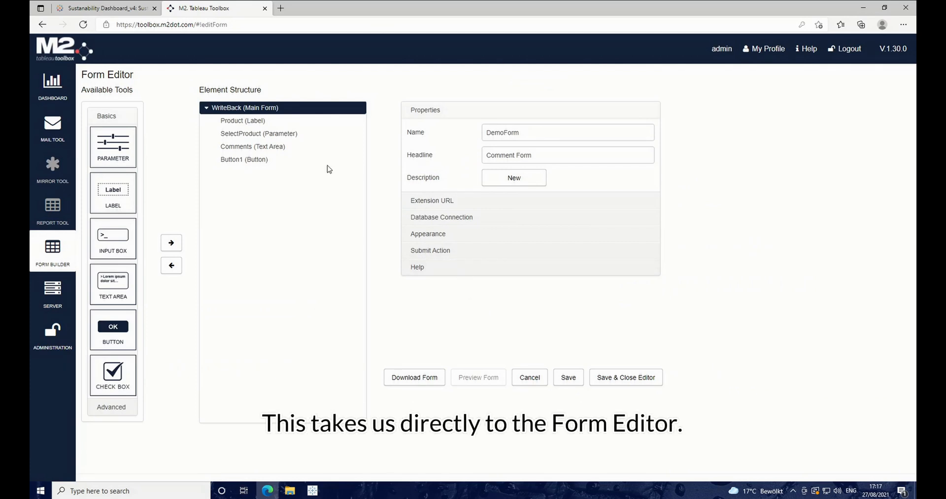
- Review the properties of the form's four template elements: Product label, SelectProduct parameter, Comments text area and Button1
left_click(260, 126)
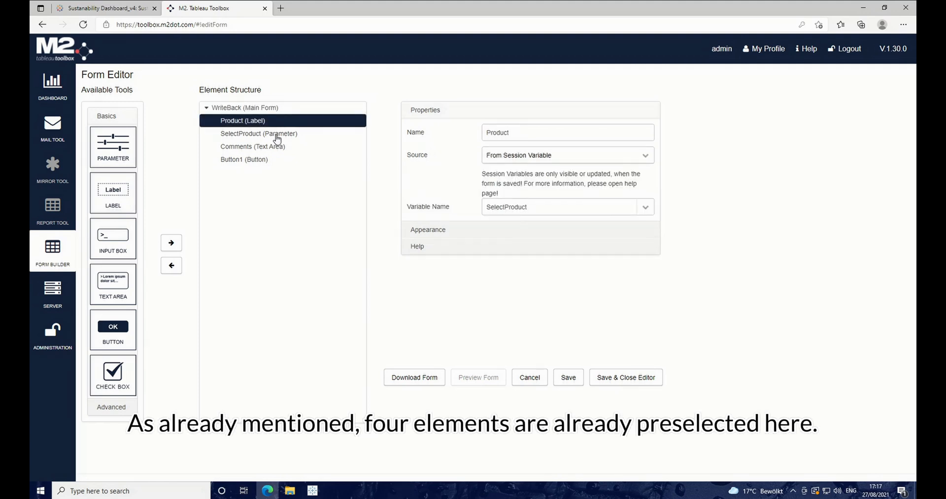
left_click(277, 136)
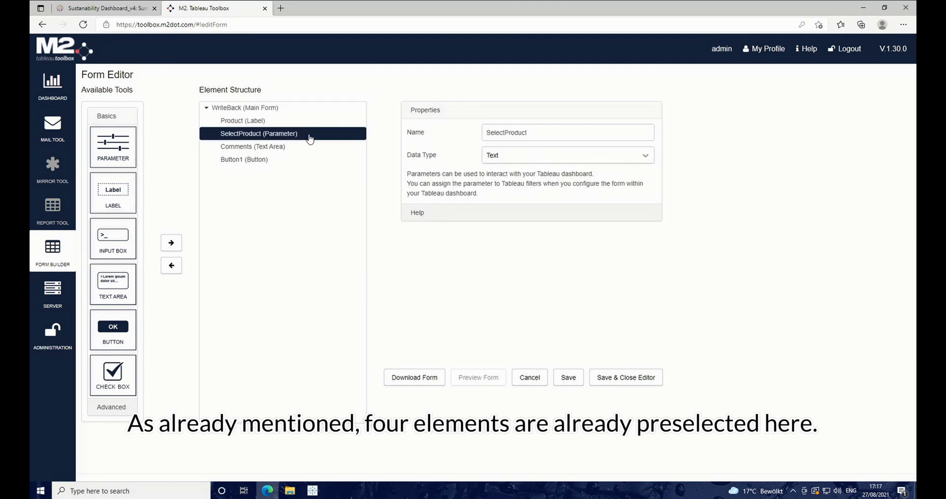
left_click(254, 147)
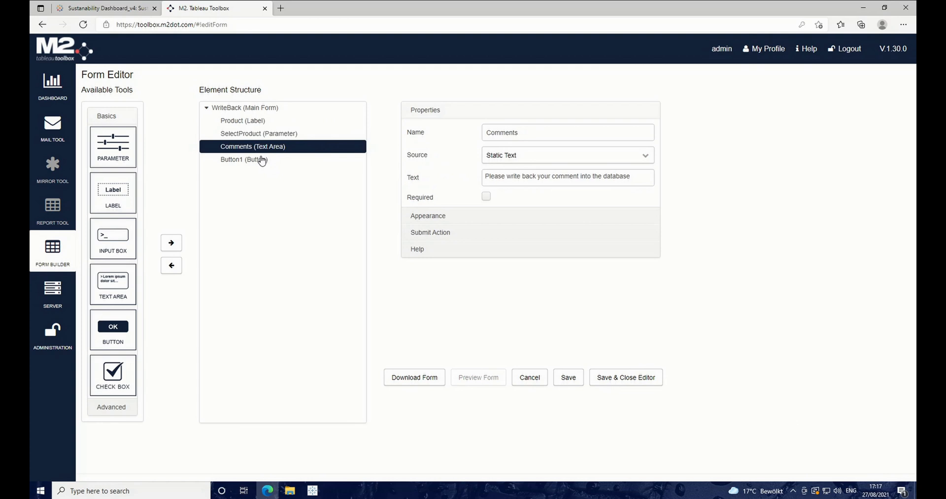
left_click(262, 160)
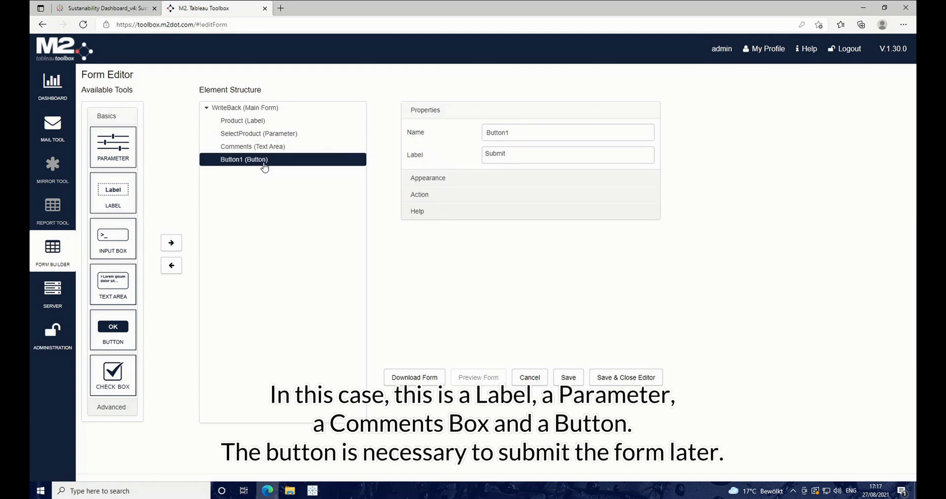
- Add a Label element and a Text Area element to the end of the form's structure
left_click(116, 196)
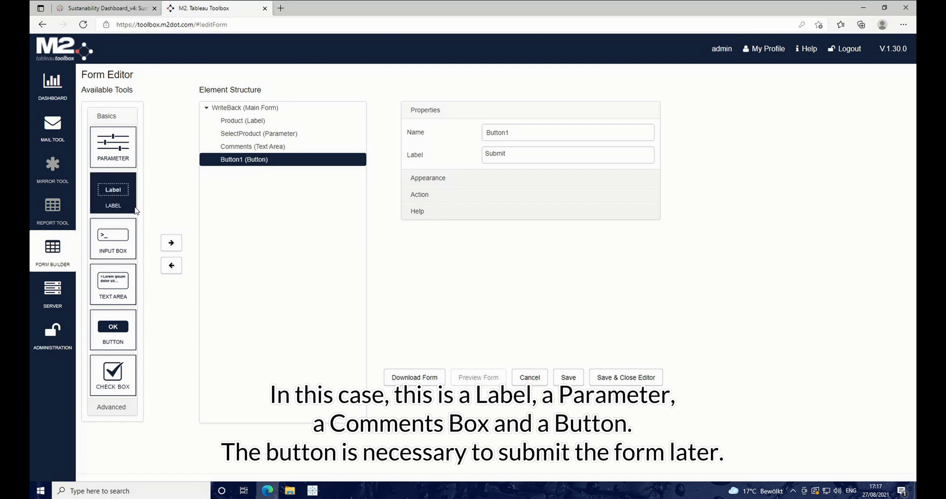
left_click(166, 246)
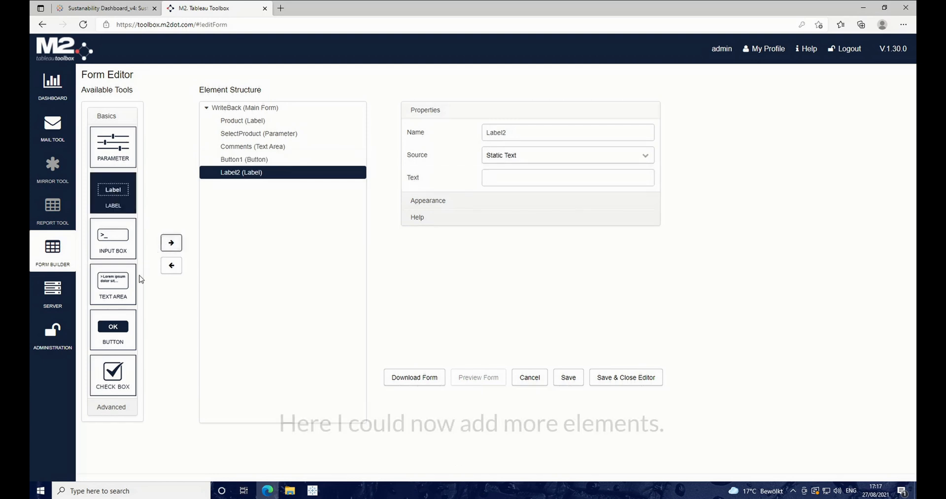
left_click(115, 298)
left_click(170, 245)
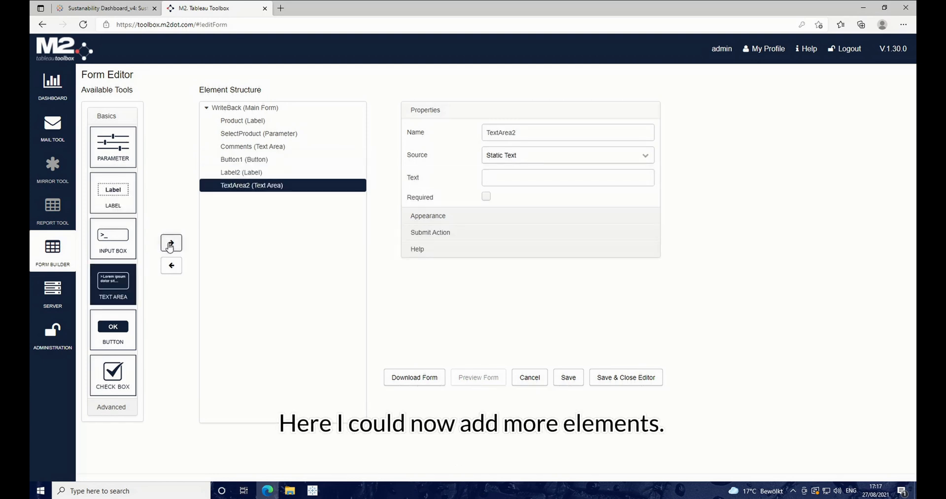
- Look through the advanced form elements: Data Container, Dropdown List and Security Token
left_click(124, 411)
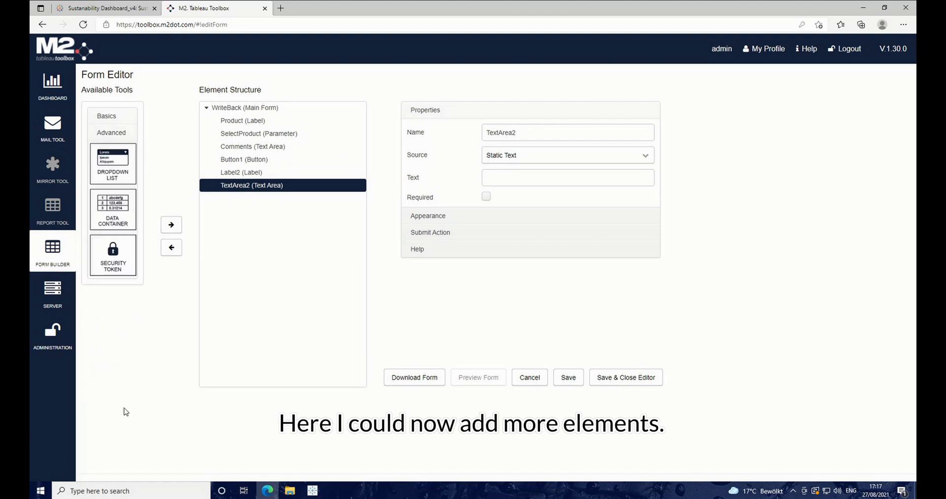
left_click(110, 206)
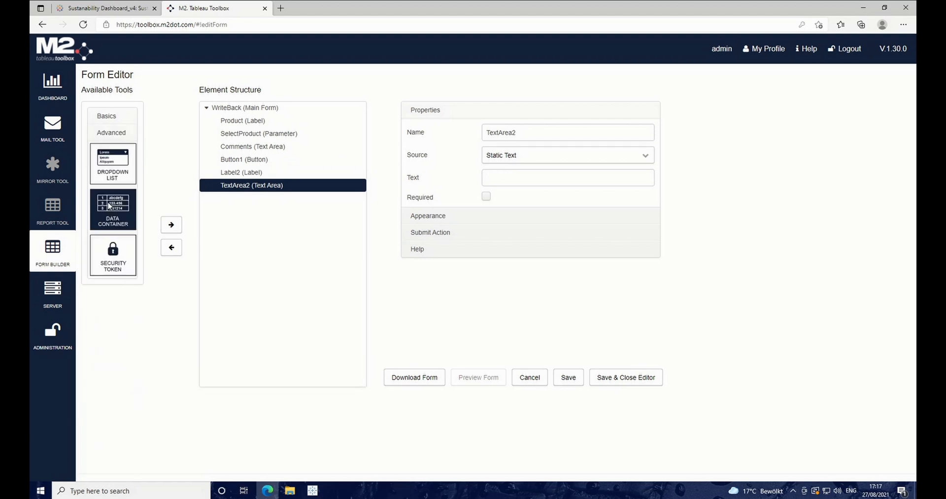
left_click(112, 162)
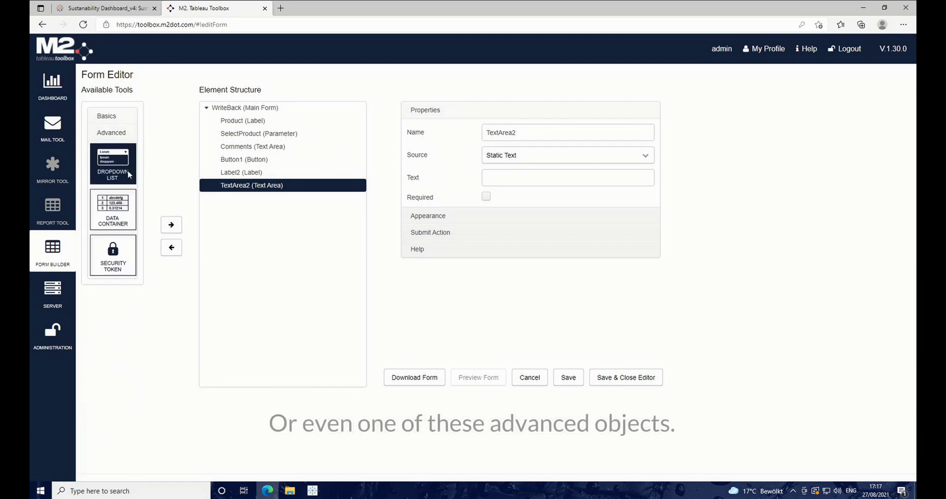
left_click(124, 264)
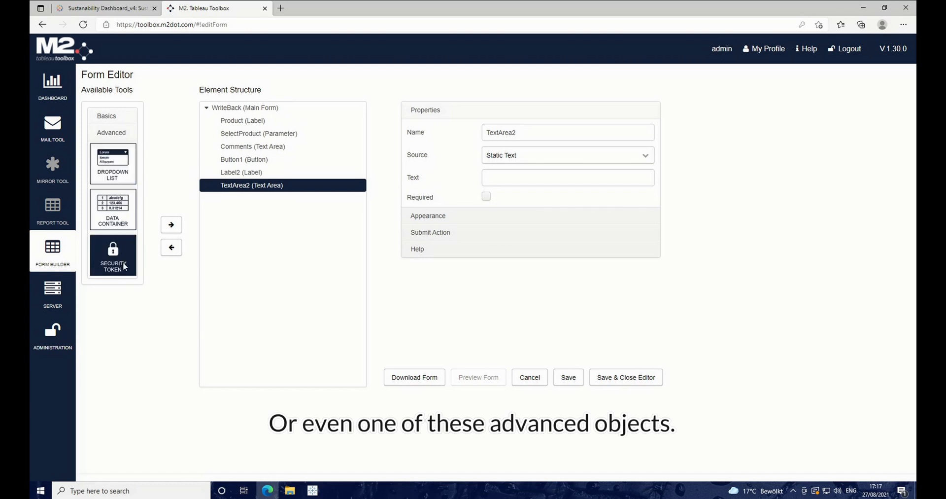
left_click(126, 117)
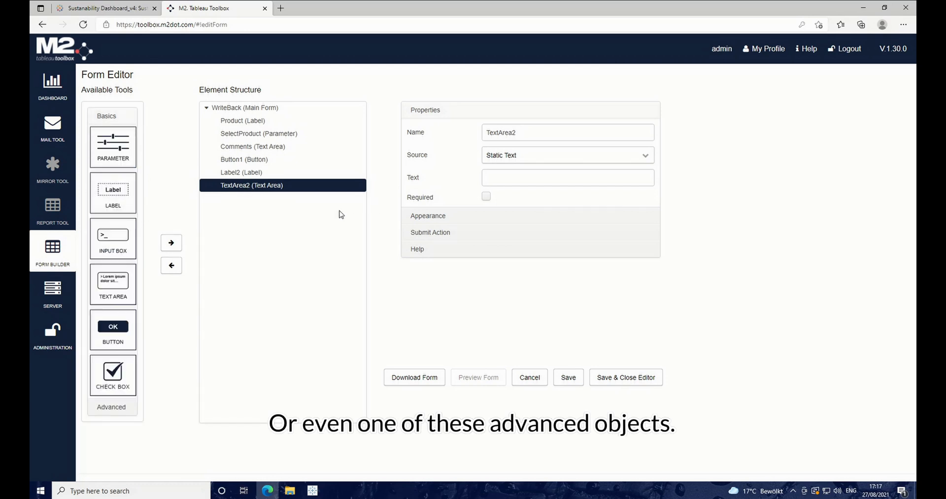
- Save the form and preview it, enlarging the empty text area below the Submit button
left_click(570, 378)
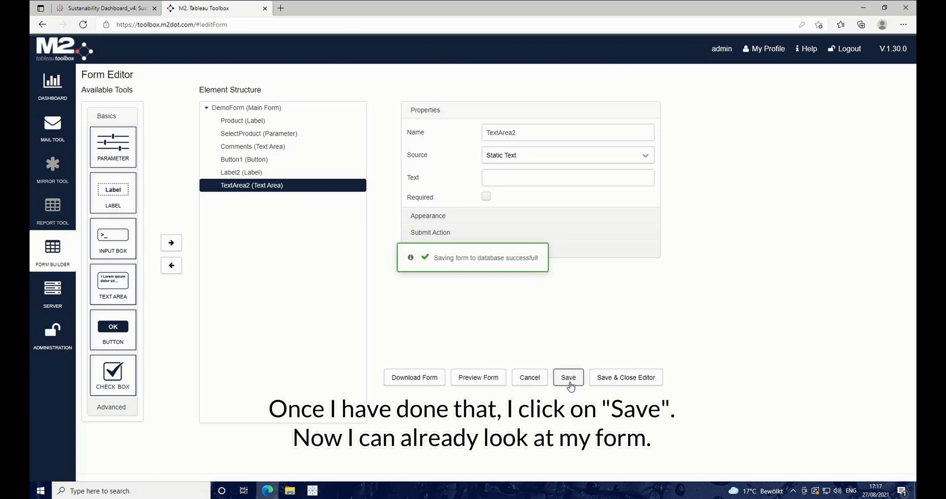
left_click(485, 380)
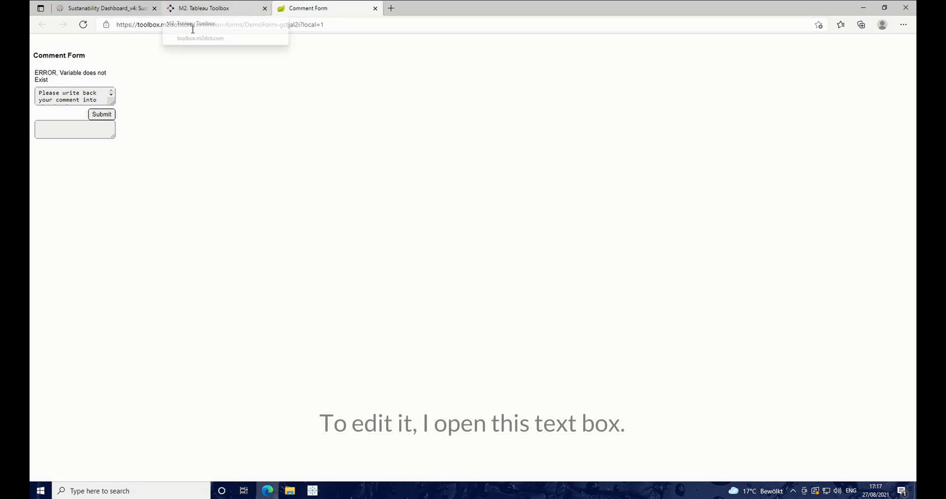
left_click(68, 131)
left_click_drag(119, 142, 154, 202)
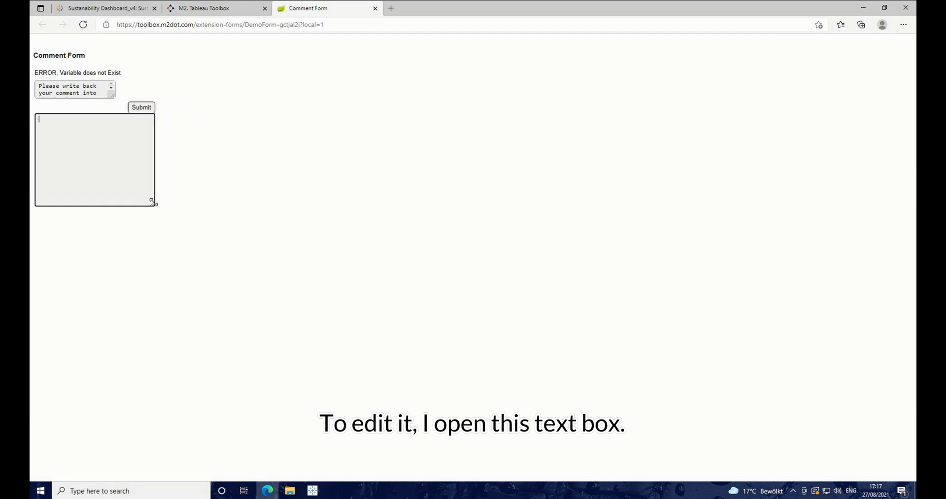
- Set the static text of TextArea2 to "Predefined Text" and save the form
left_click(221, 9)
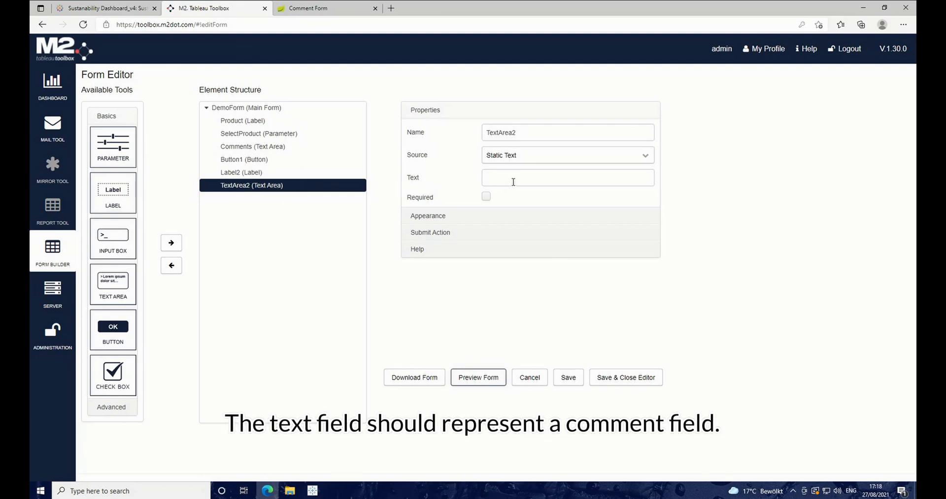
left_click(552, 175)
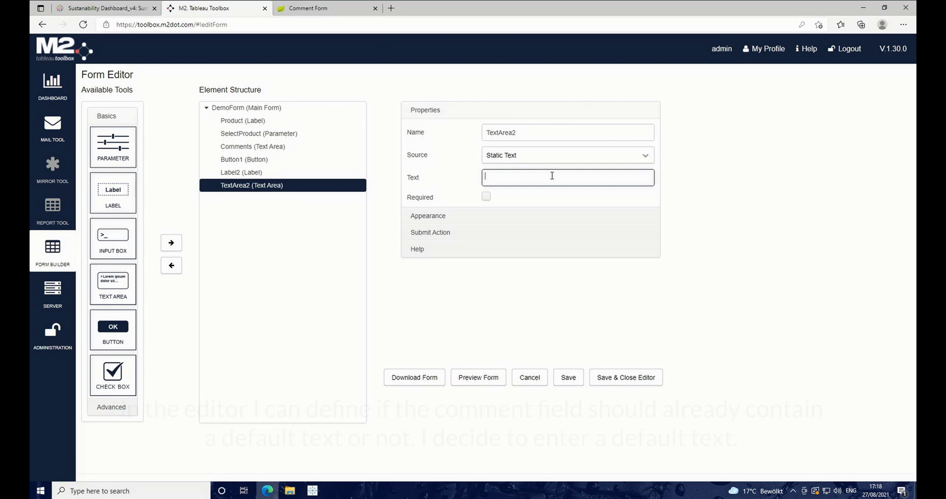
type("O")
type("r")
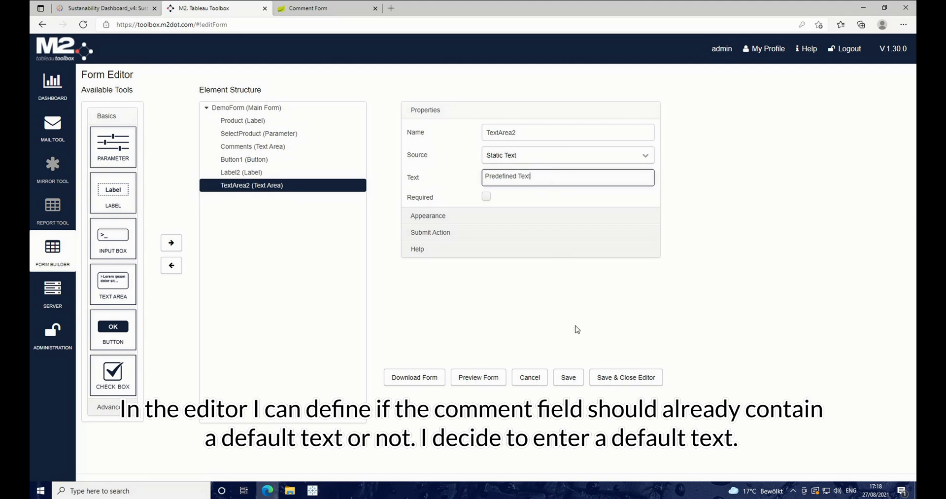
left_click(567, 377)
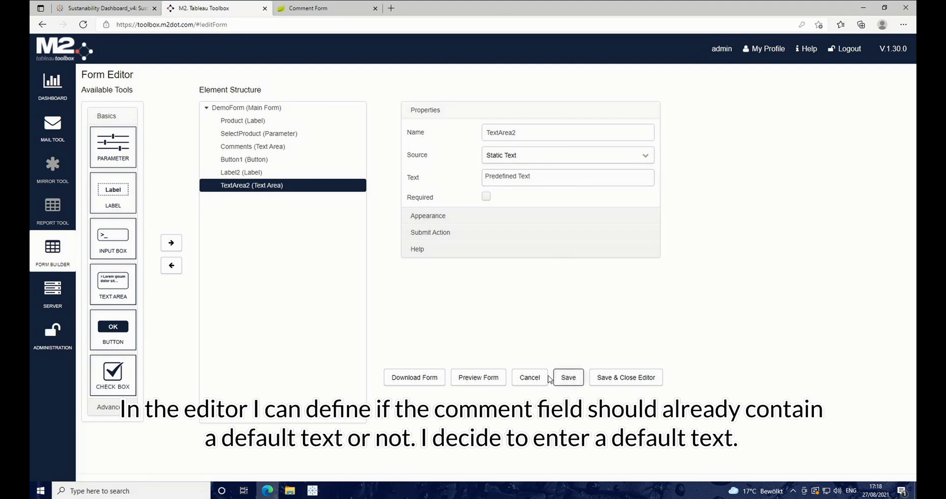
- Check the second text area's default text in the Comment Form preview
left_click(319, 8)
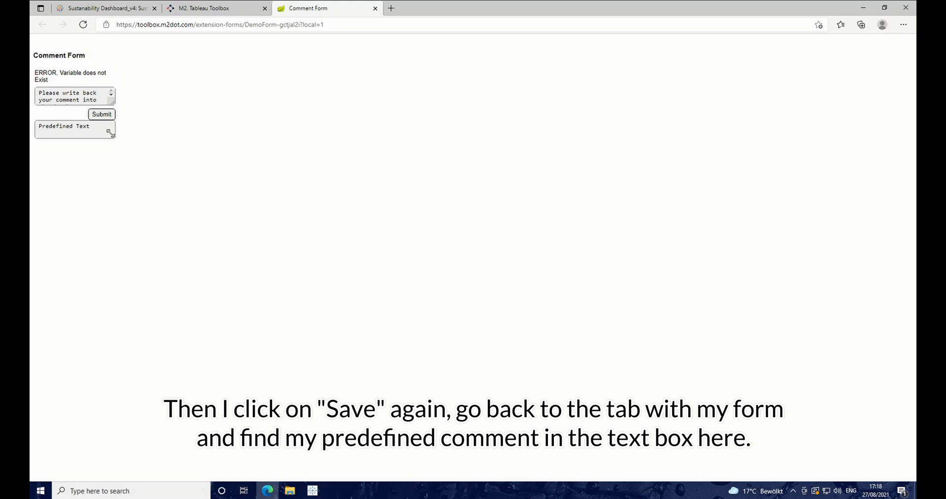
left_click_drag(99, 127, 35, 128)
left_click(219, 135)
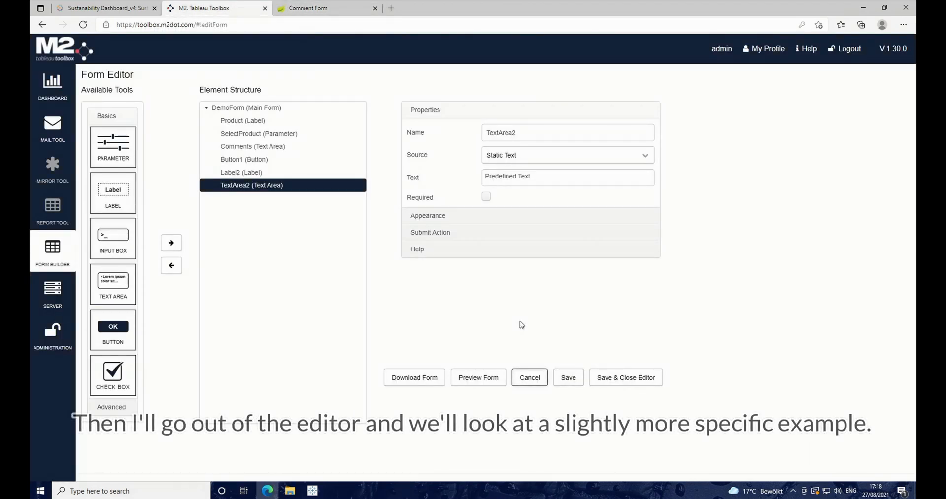
- Leave the form editor without saving again and open the Sustanability_dashboard_DEMO form for editing
left_click(529, 377)
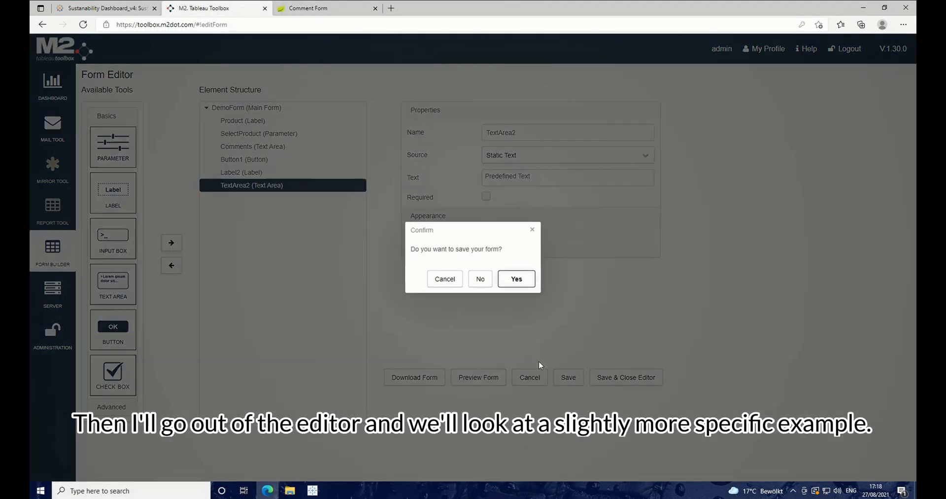
left_click(486, 281)
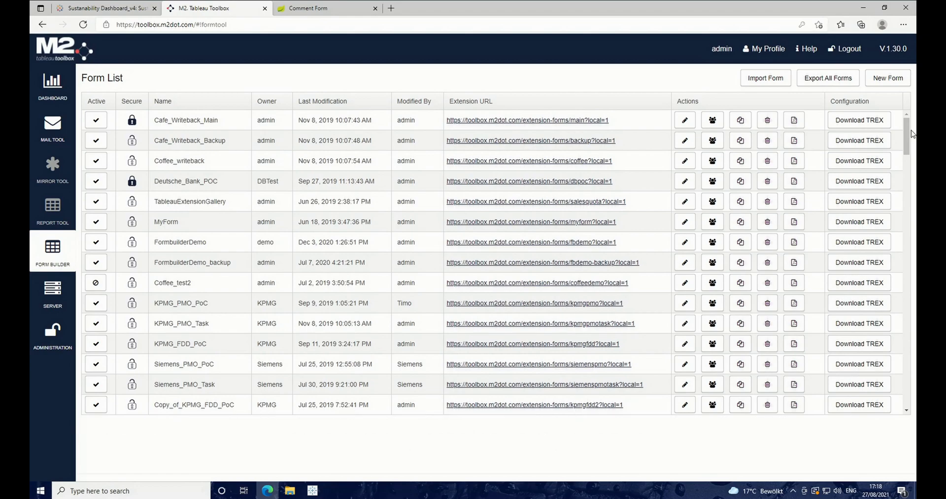
left_click_drag(907, 136, 904, 403)
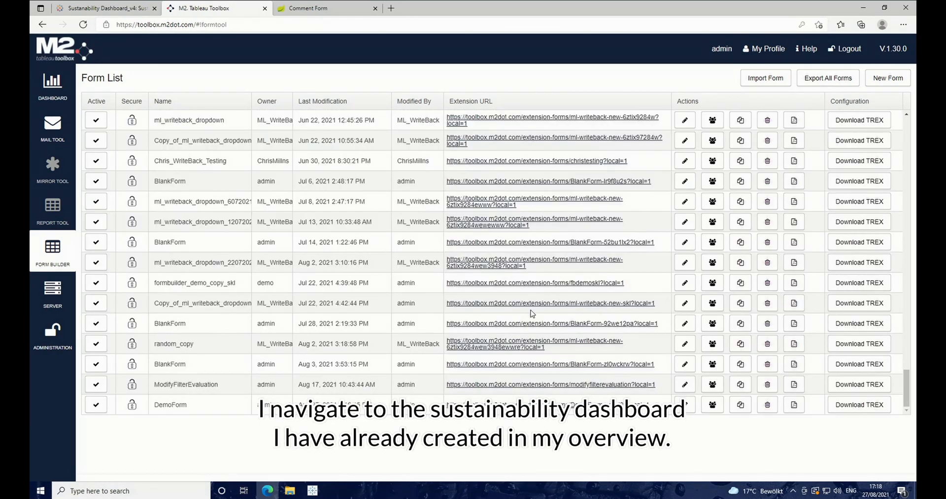
scroll(222, 285, "up", 3)
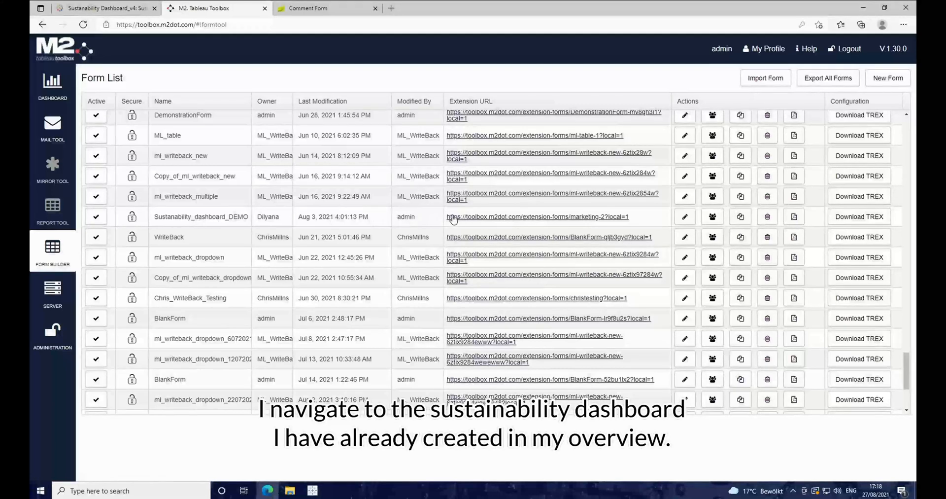
left_click(685, 218)
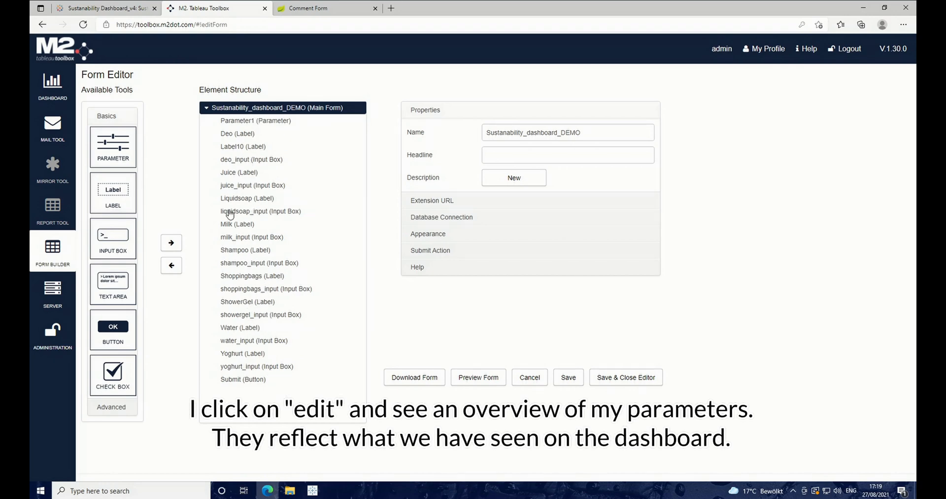
- Compare the form's elements with the sustainability dashboard and inspect the Parameter1, Deo, Label10 and deo_input properties
left_click(106, 8)
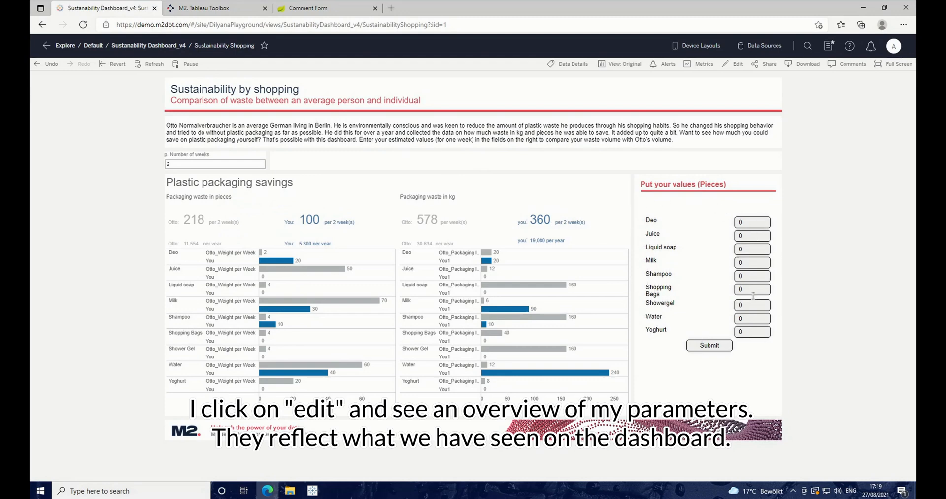
left_click(204, 8)
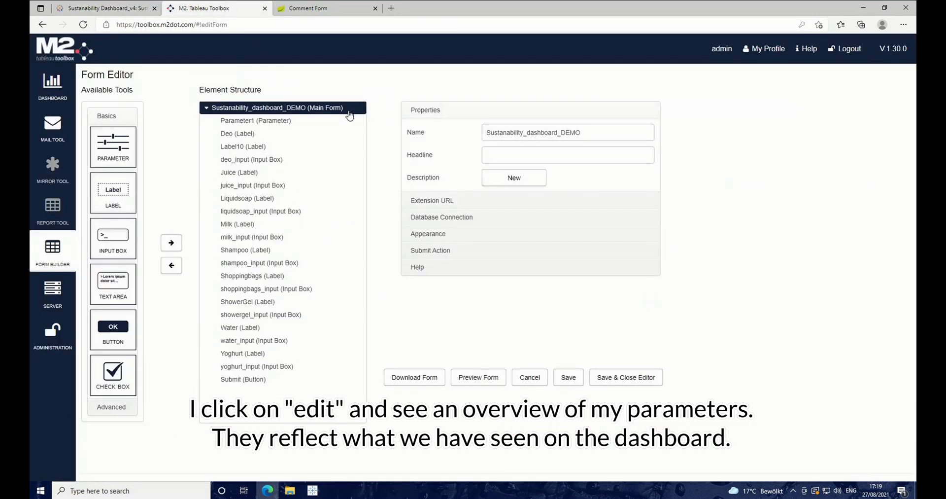
left_click(287, 124)
left_click(286, 133)
left_click(290, 147)
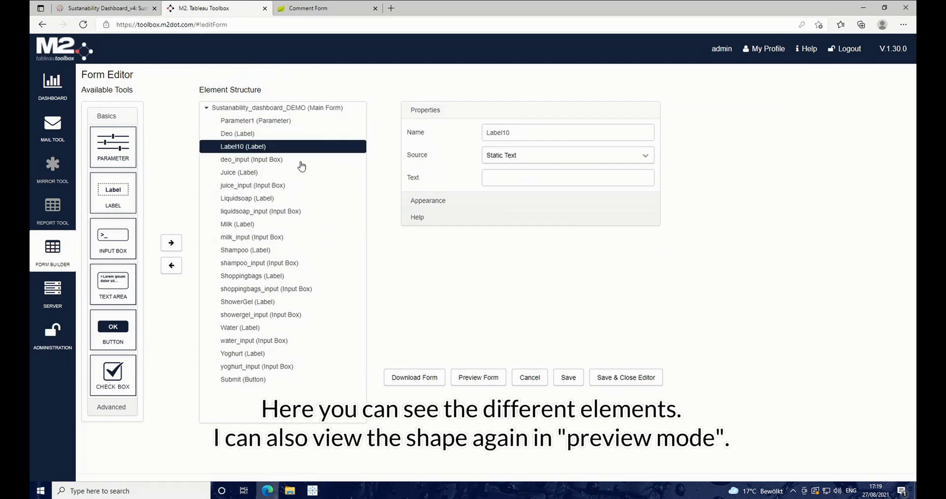
left_click(302, 163)
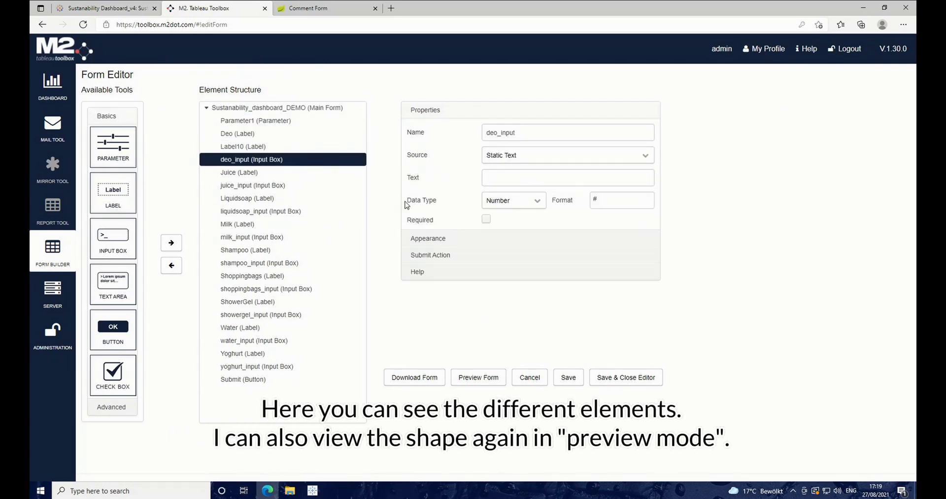
- Preview the Sustanability_dashboard_DEMO form, compare it with the form embedded in the dashboard, and return to the form editor
left_click(479, 377)
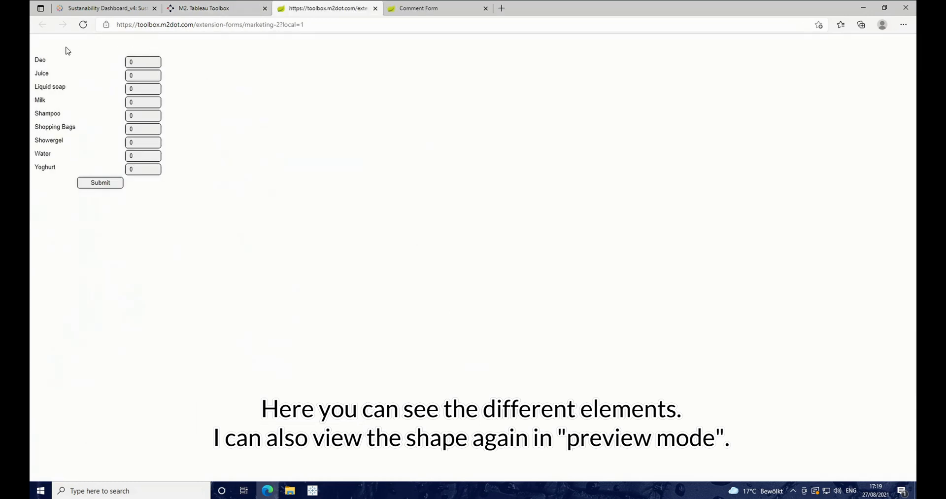
left_click_drag(35, 59, 247, 207)
left_click(247, 207)
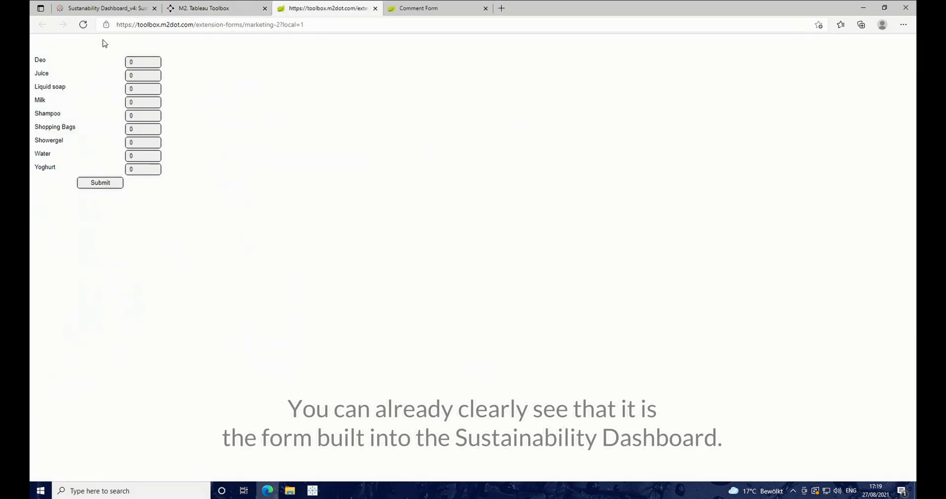
left_click(97, 9)
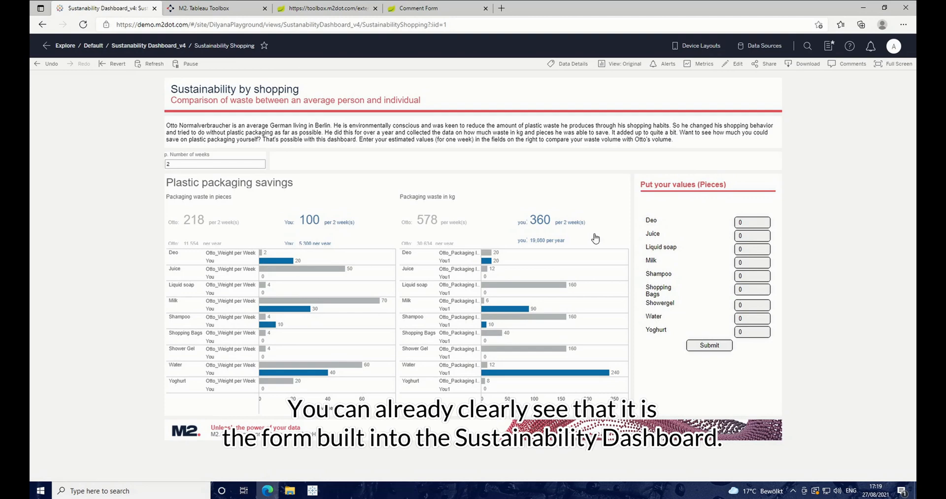
left_click(314, 10)
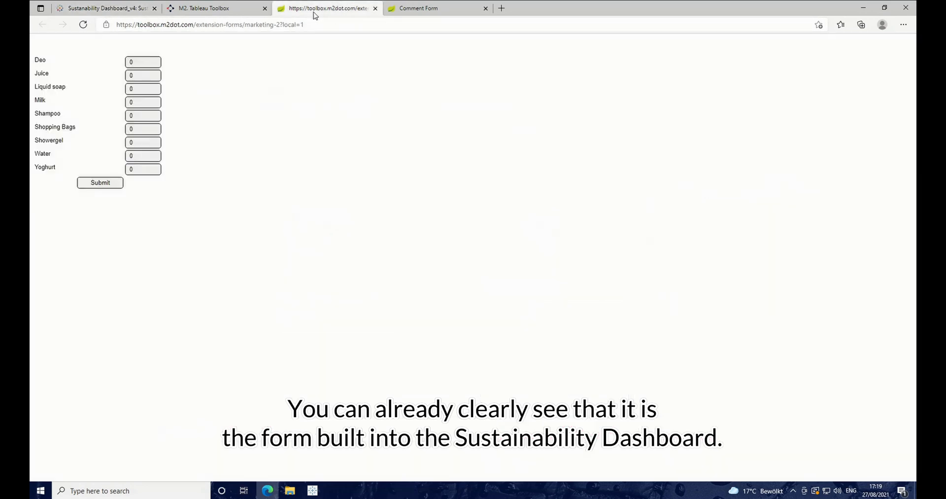
left_click(223, 10)
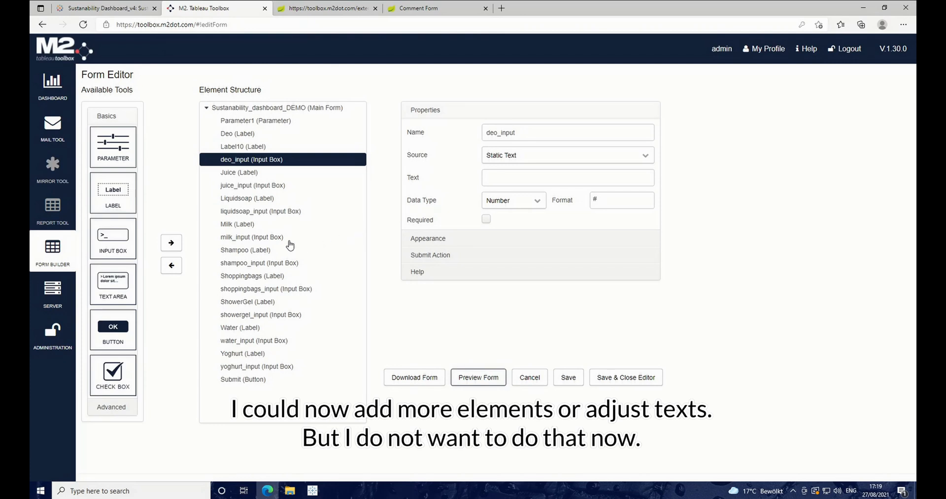
- Download the Sustanability_dashboard_DEMO form and select extension_form.trex in the Downloads folder
left_click(256, 148)
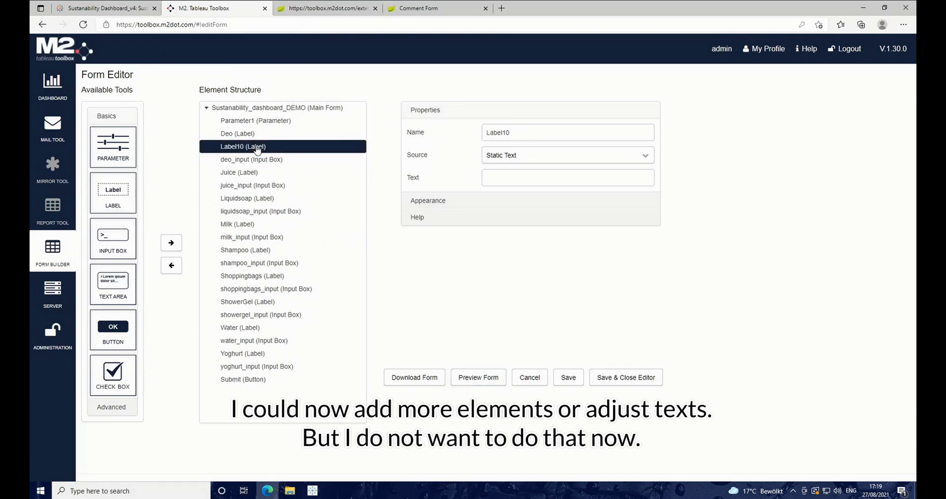
left_click(247, 135)
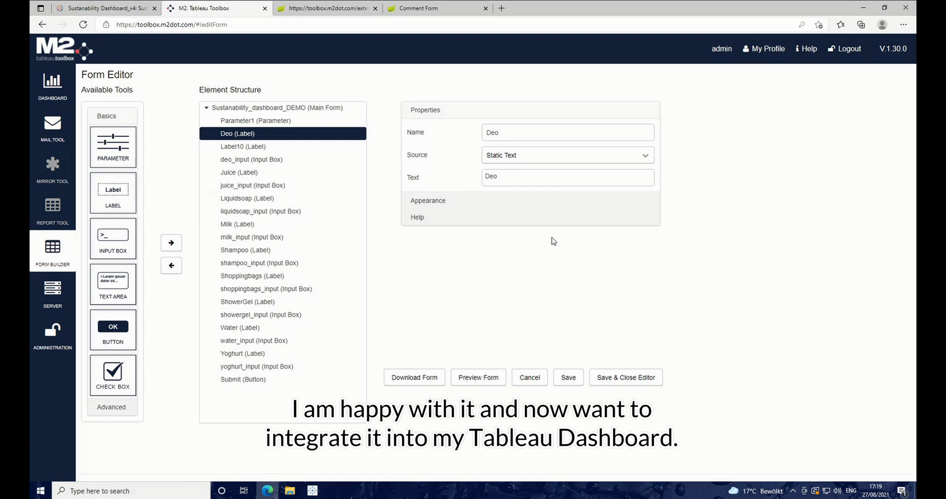
left_click(414, 379)
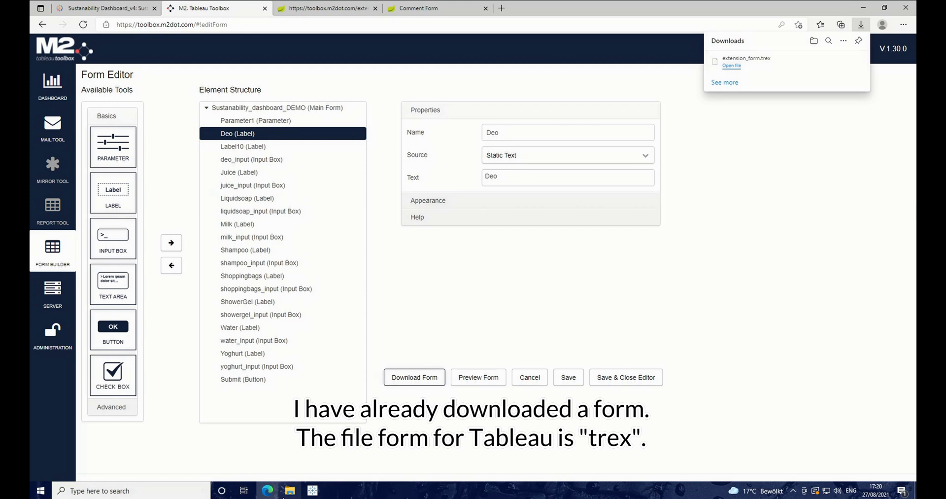
left_click(290, 491)
left_click_drag(277, 118, 540, 138)
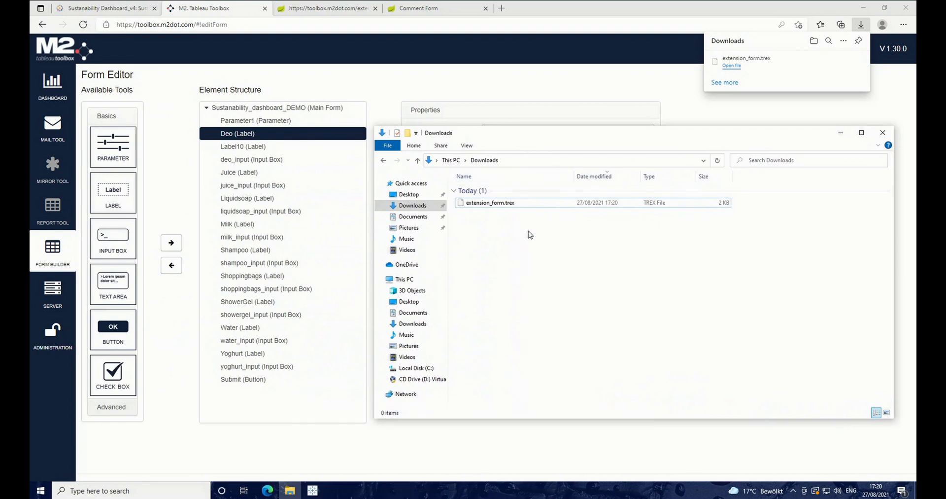
left_click(483, 207)
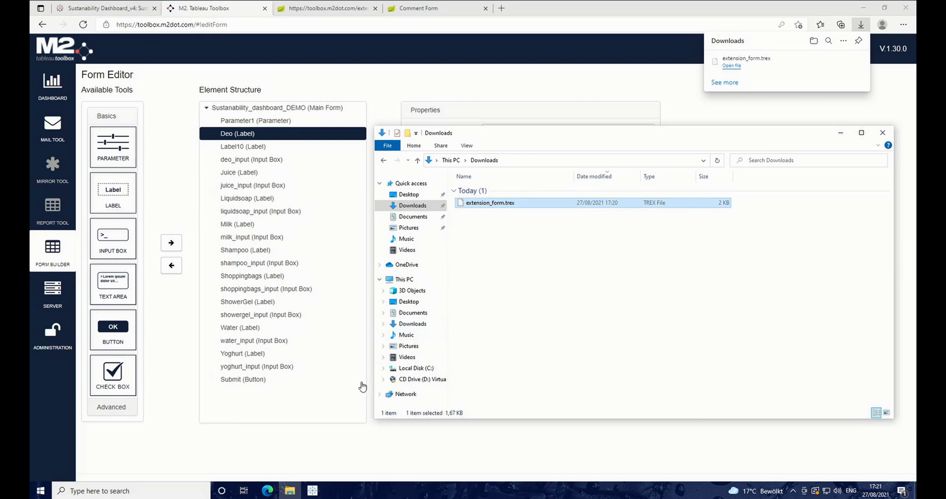
- Switch to the Sustainability Shopping dashboard in Tableau and place an Extension object in the empty area below "Put your values (Pieces)"
left_click(311, 491)
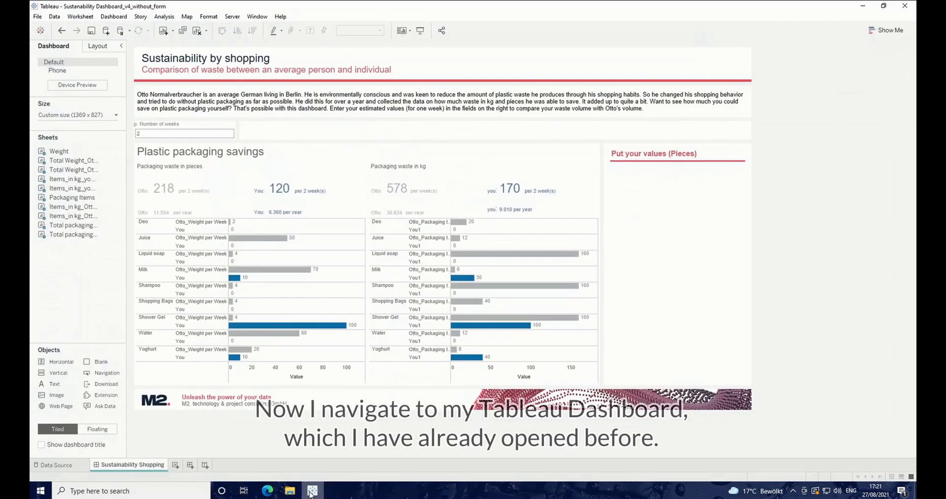
mouse_move(298, 492)
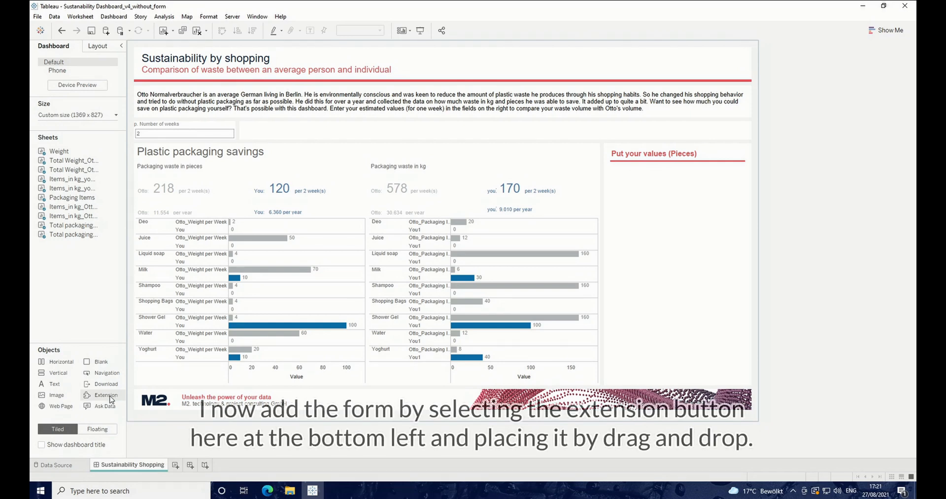
mouse_move(96, 398)
left_mouse_down()
mouse_move(583, 271)
mouse_move(693, 255)
left_mouse_up()
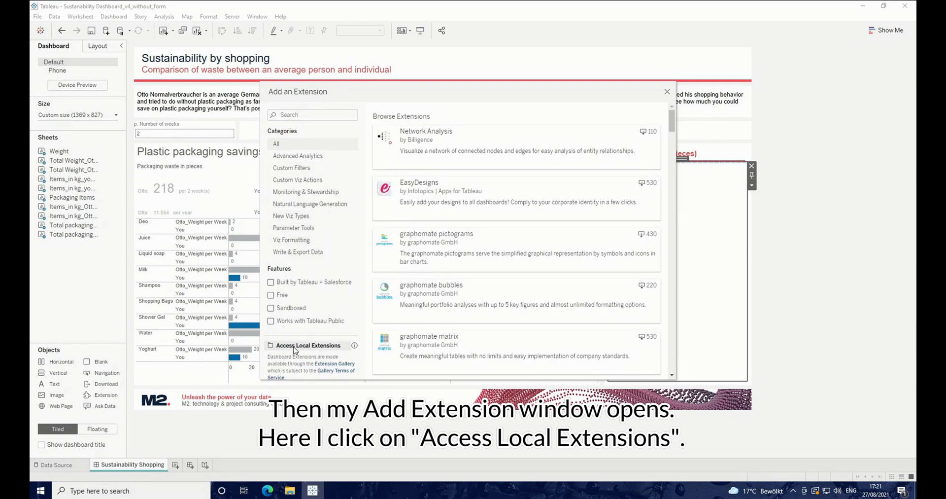
- Load the local extension extension_form.trex from the Downloads folder and allow it to run in the dashboard
left_click(295, 348)
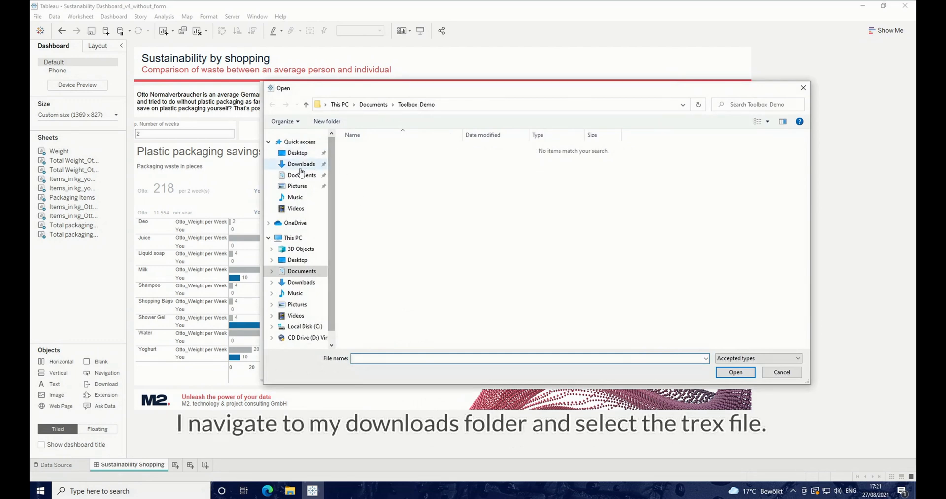
left_click(308, 166)
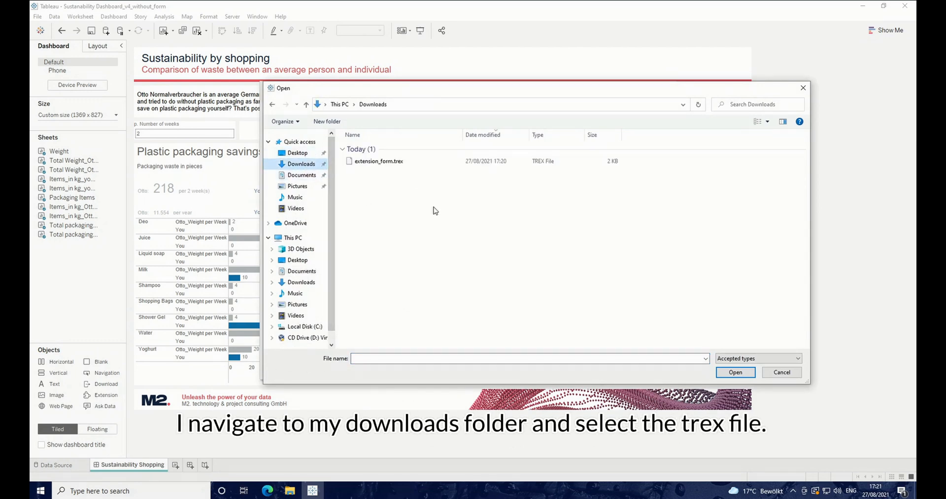
double_click(372, 162)
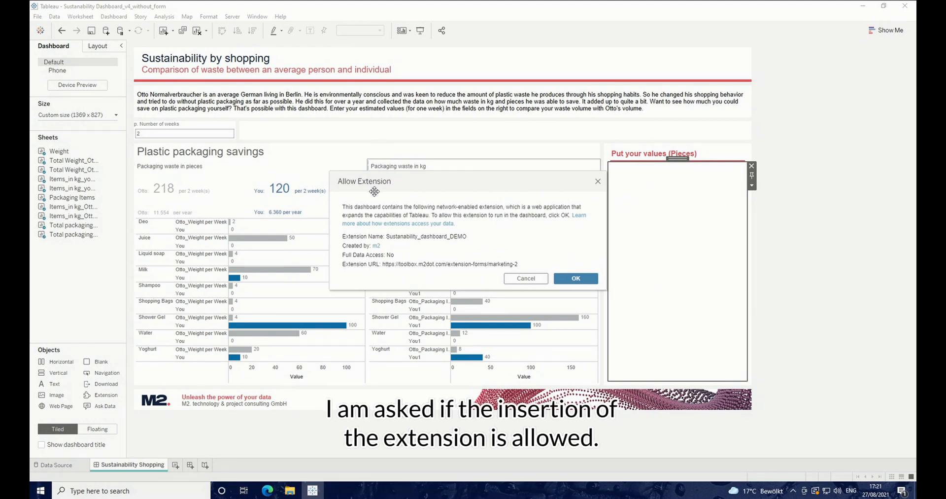
left_click(574, 278)
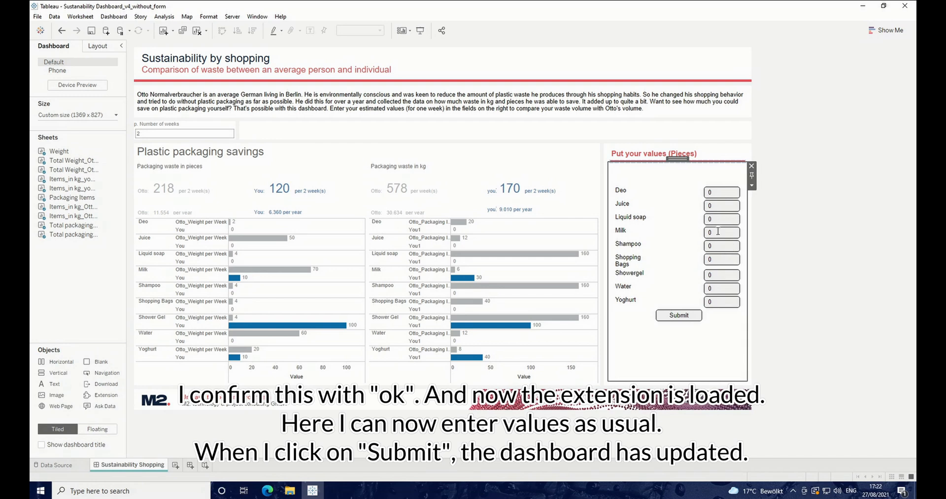
- Enter 10 for Milk in the embedded form and submit the values
left_click(705, 220)
left_click(727, 233)
left_click(672, 320)
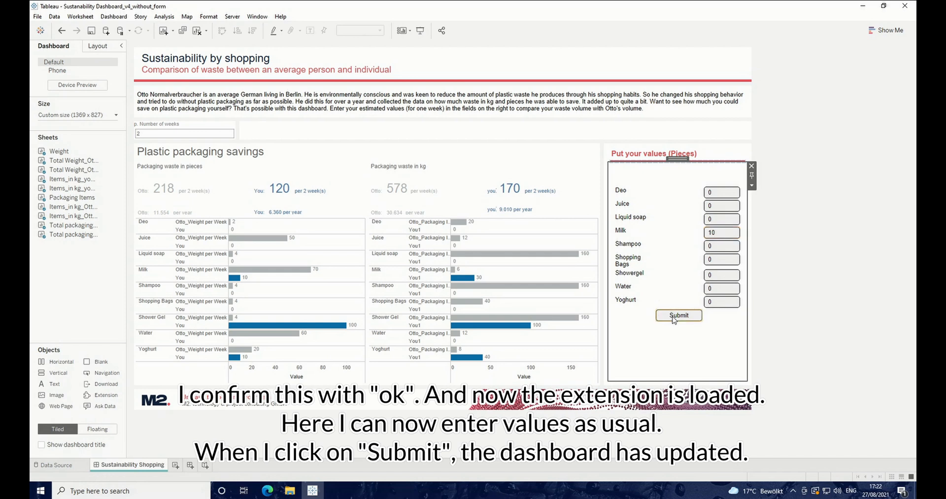